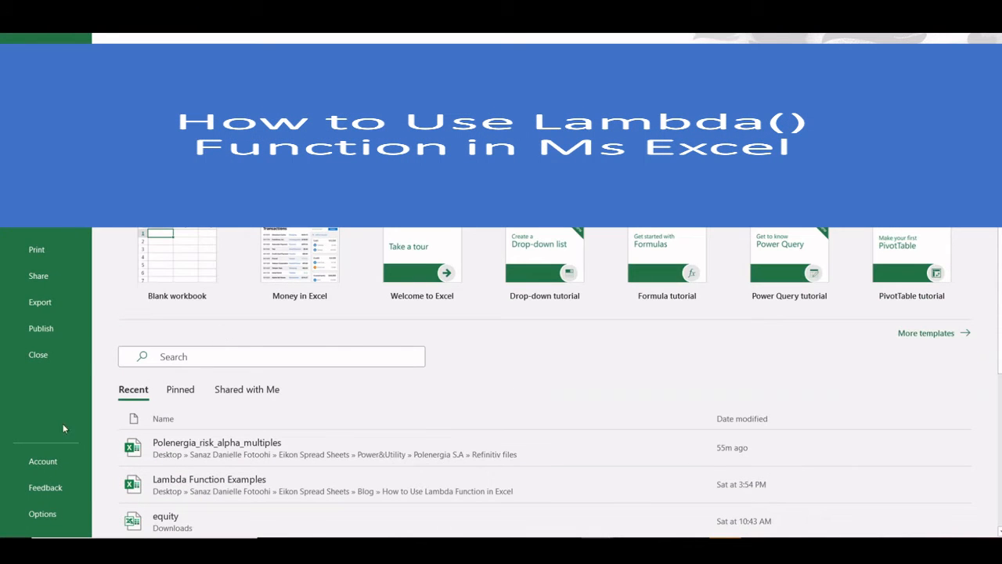
# Step: View the Office Insider channel settings in the Office account information and dismiss the Change Channel dialog without changes
pyautogui.click(46, 462)
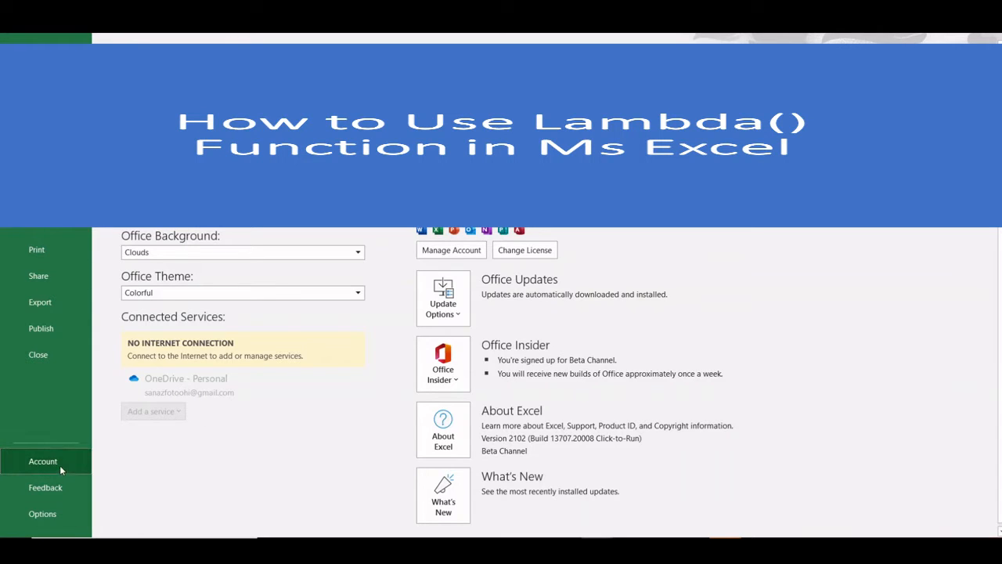
pyautogui.click(452, 371)
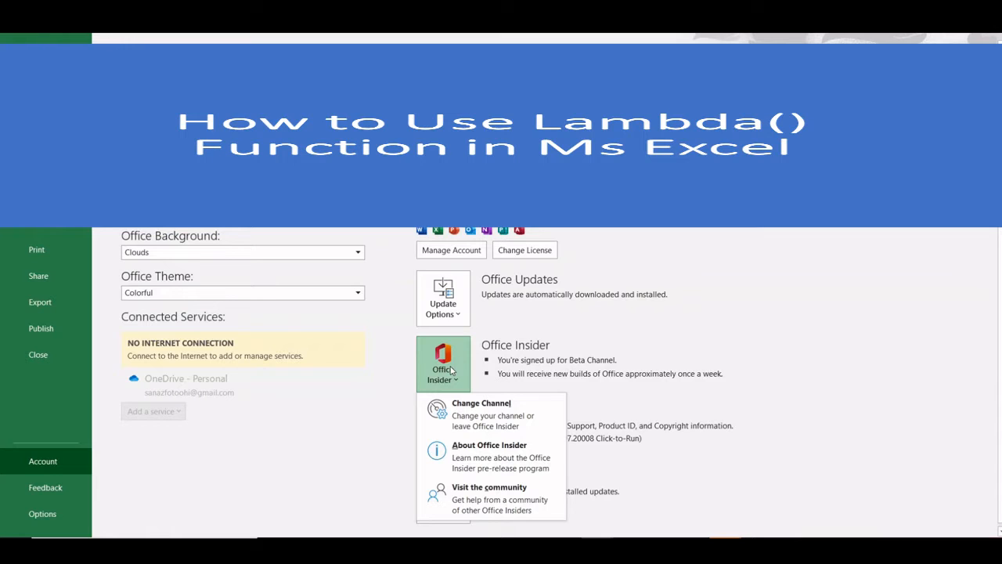
pyautogui.click(477, 420)
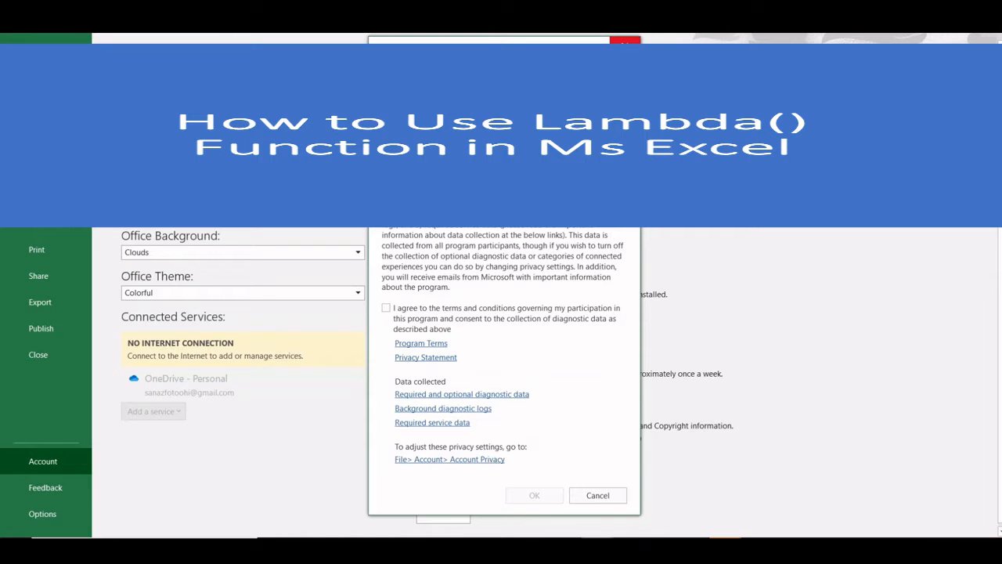
pyautogui.click(625, 40)
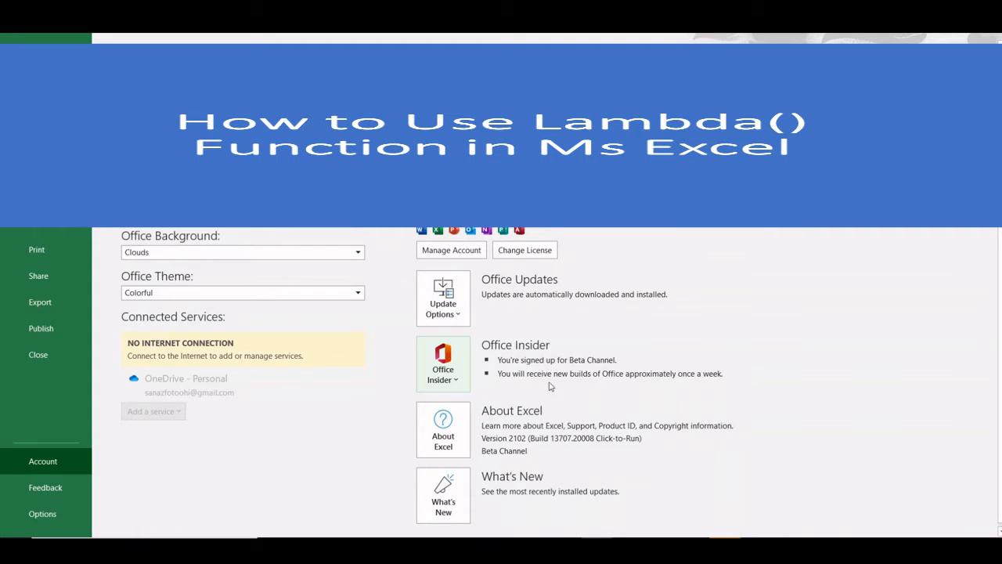
# Step: View the available Office update options without running any, and return to the workbook
pyautogui.click(462, 316)
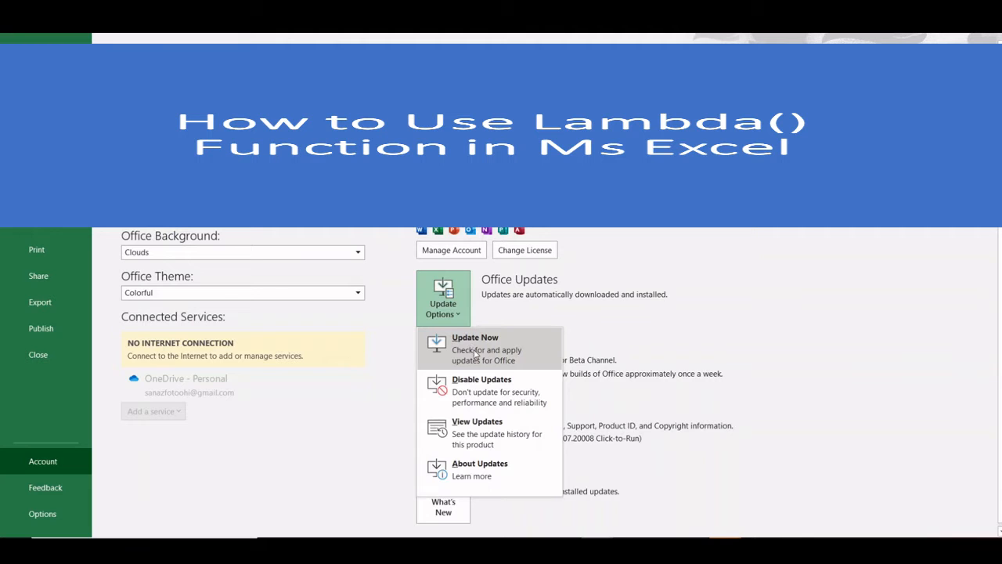
pyautogui.click(317, 454)
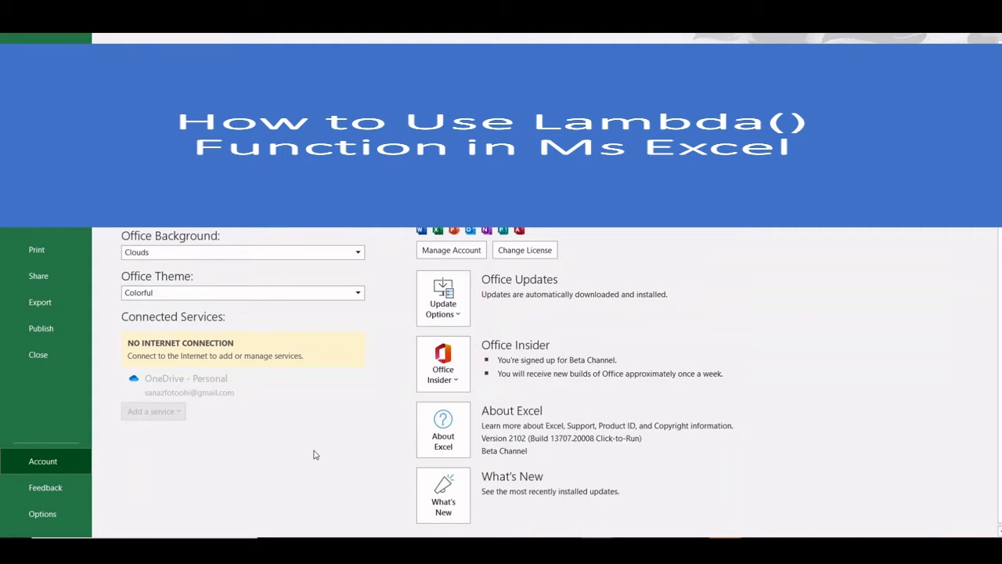
pyautogui.click(21, 54)
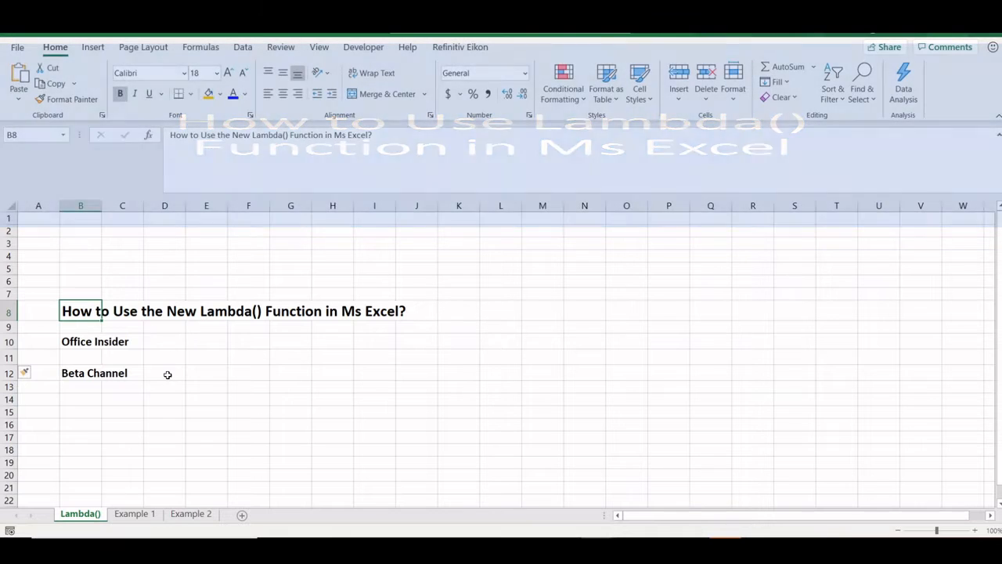
# Step: Check that the LAMBDA function is available by starting =lambda( in cell B16, and discard the entry
pyautogui.click(99, 426)
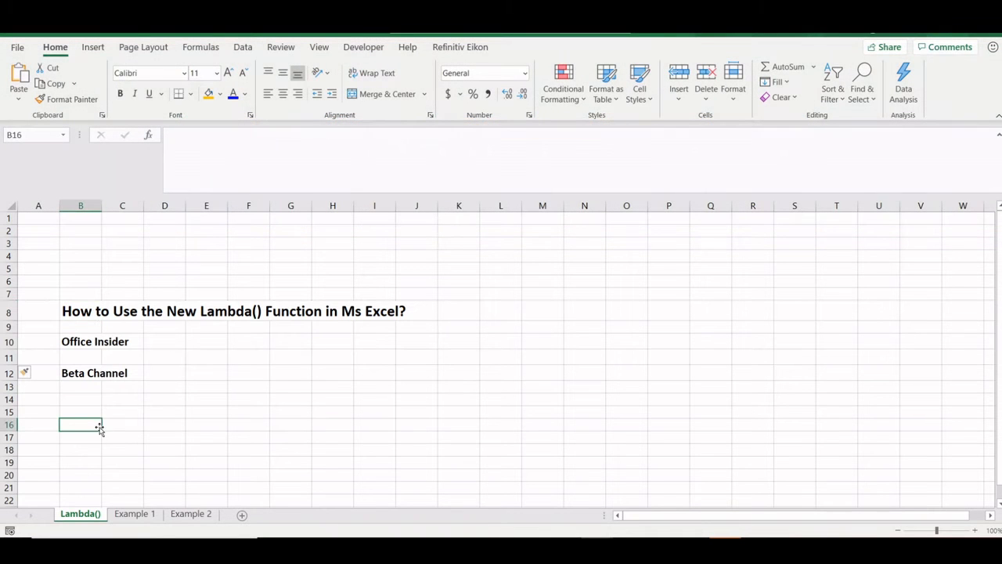
pyautogui.write('=lambda')
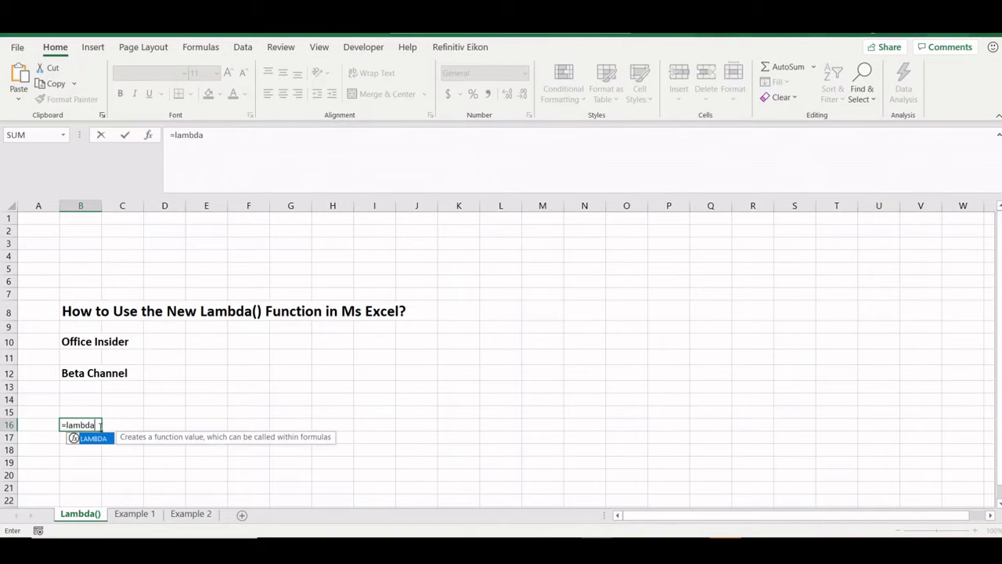
pyautogui.write(')')
pyautogui.press('BackSpace')
pyautogui.write('(')
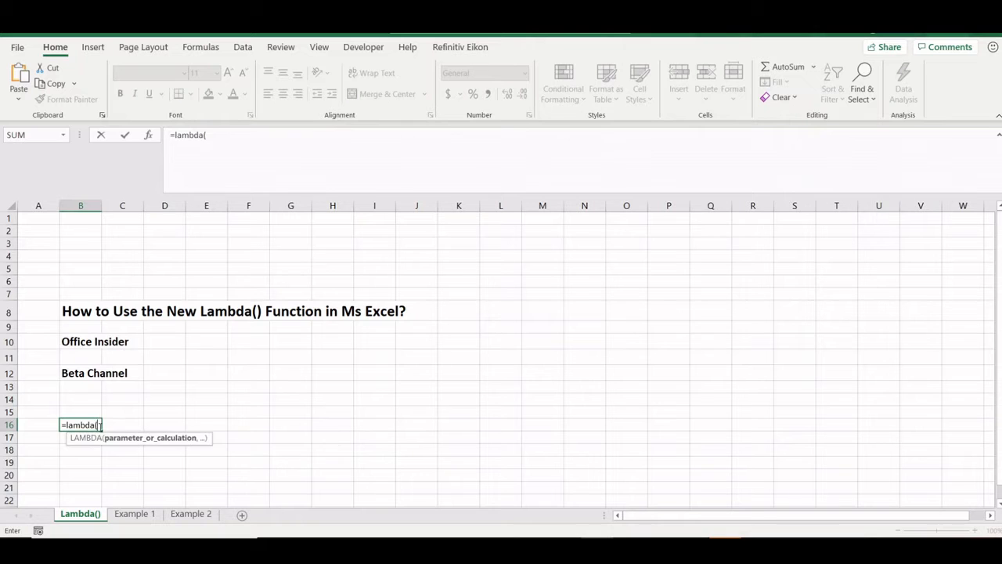
pyautogui.press('Escape')
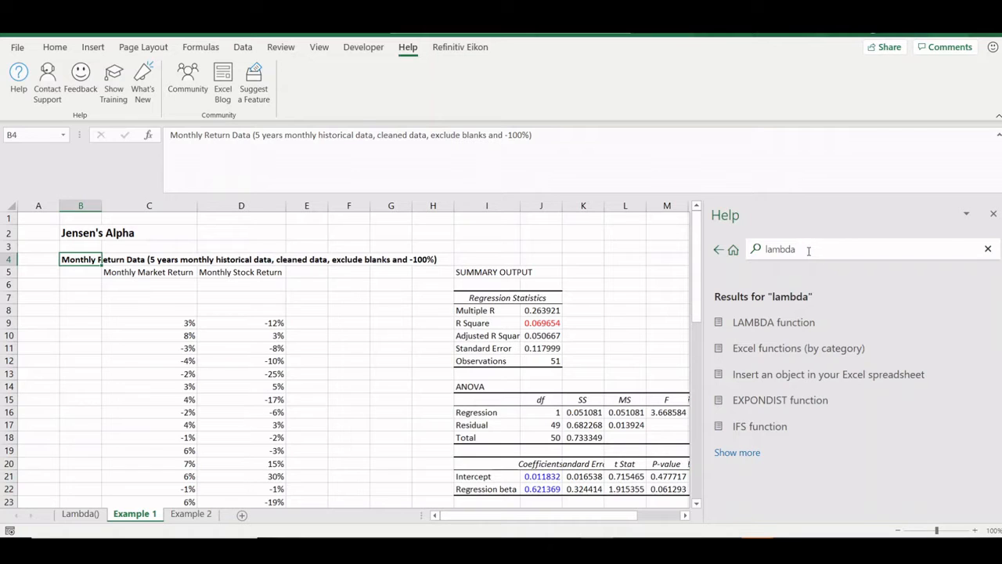
# Step: Open the LAMBDA function help article and read its description, syntax, arguments and remarks
pyautogui.click(792, 321)
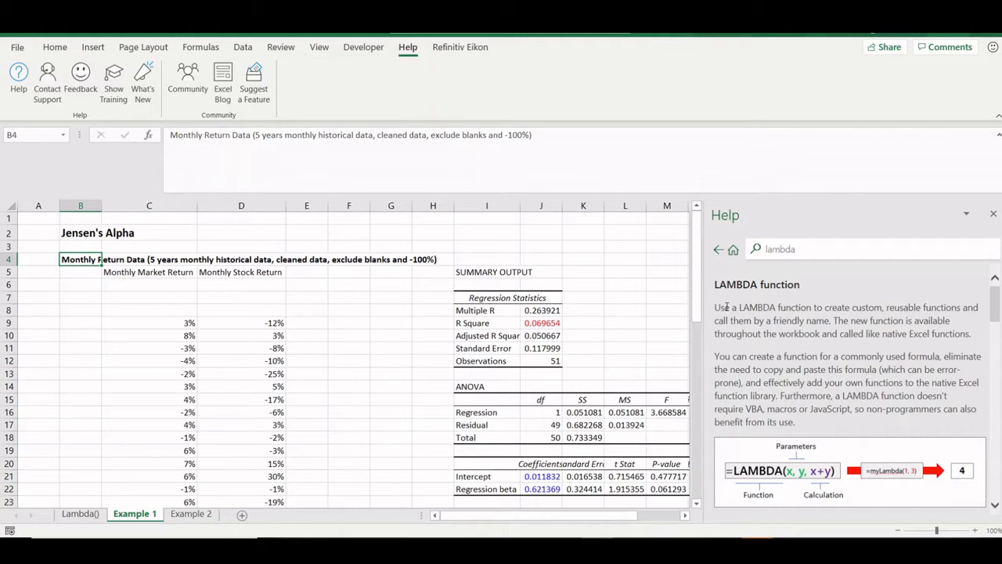
pyautogui.scroll(-1, 779, 352)
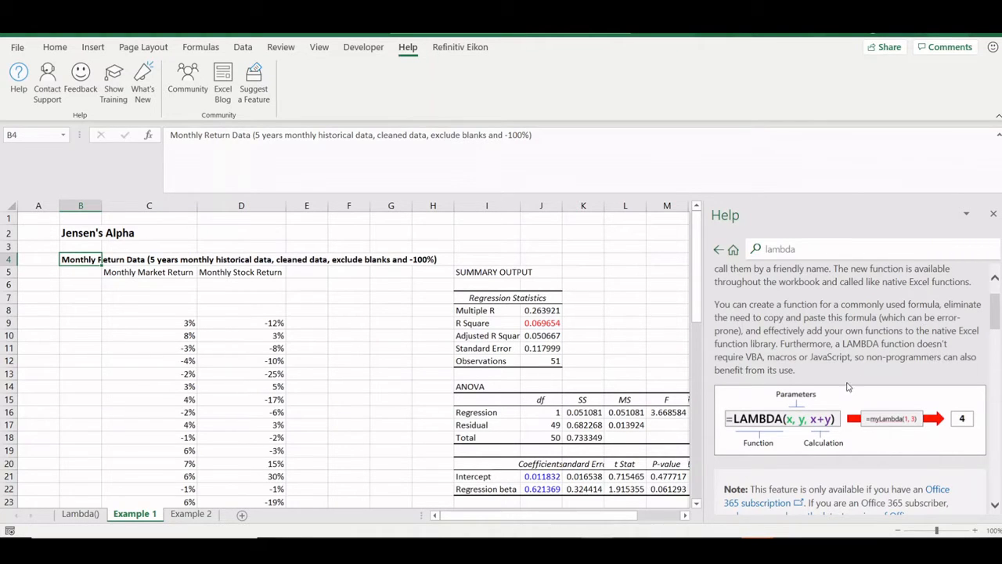
pyautogui.scroll(-4, 850, 388)
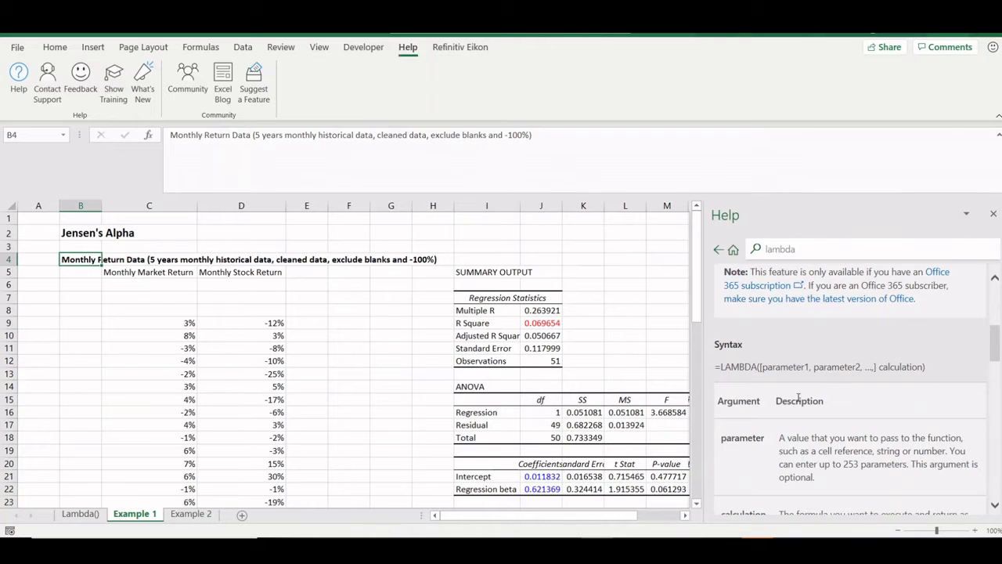
pyautogui.scroll(-3, 800, 400)
pyautogui.scroll(-2, 799, 401)
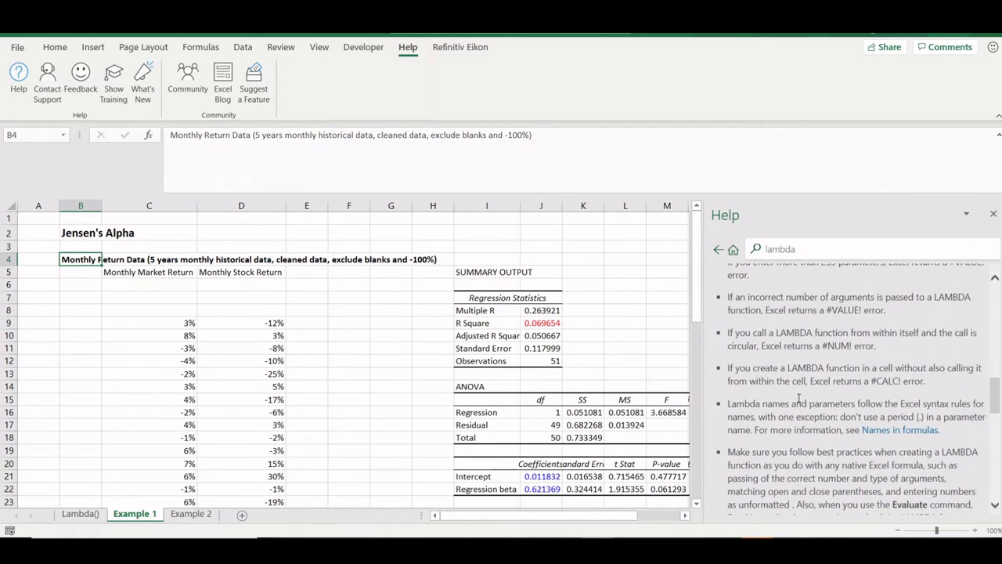
pyautogui.scroll(1, 782, 400)
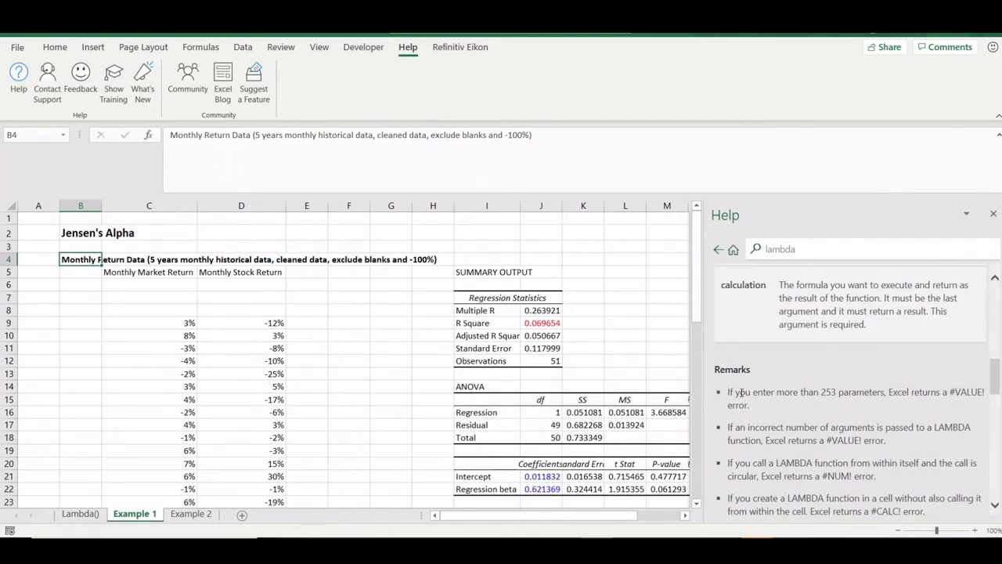
pyautogui.scroll(-1, 776, 409)
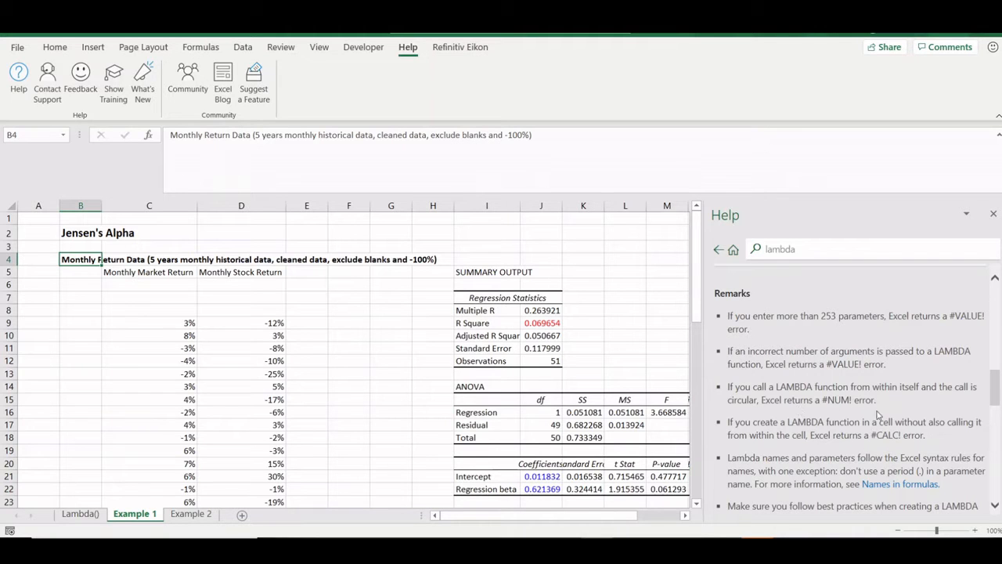
# Step: Read the remaining remarks and the steps for creating a LAMBDA function, and close the help article
pyautogui.scroll(-3, 869, 419)
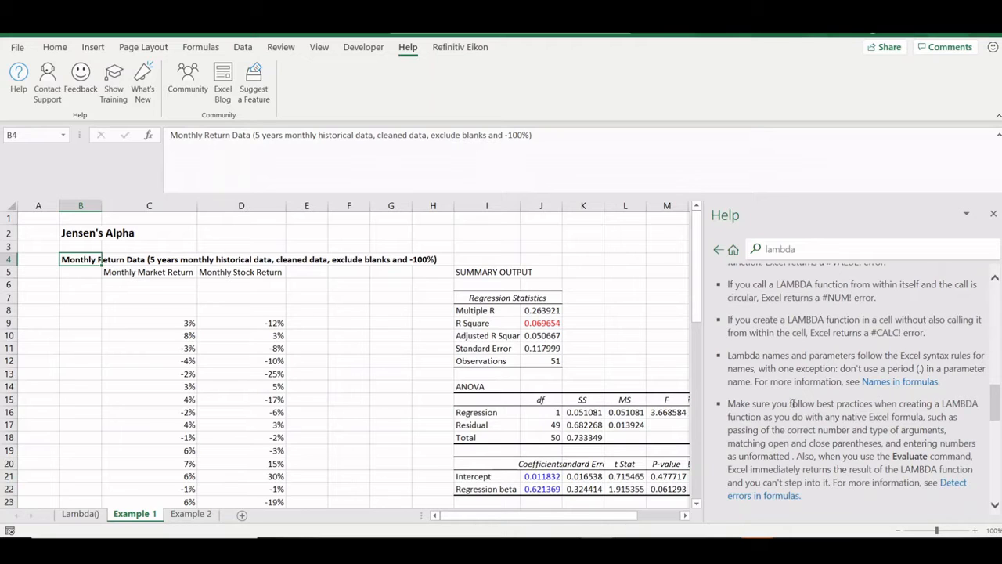
pyautogui.scroll(-3, 893, 430)
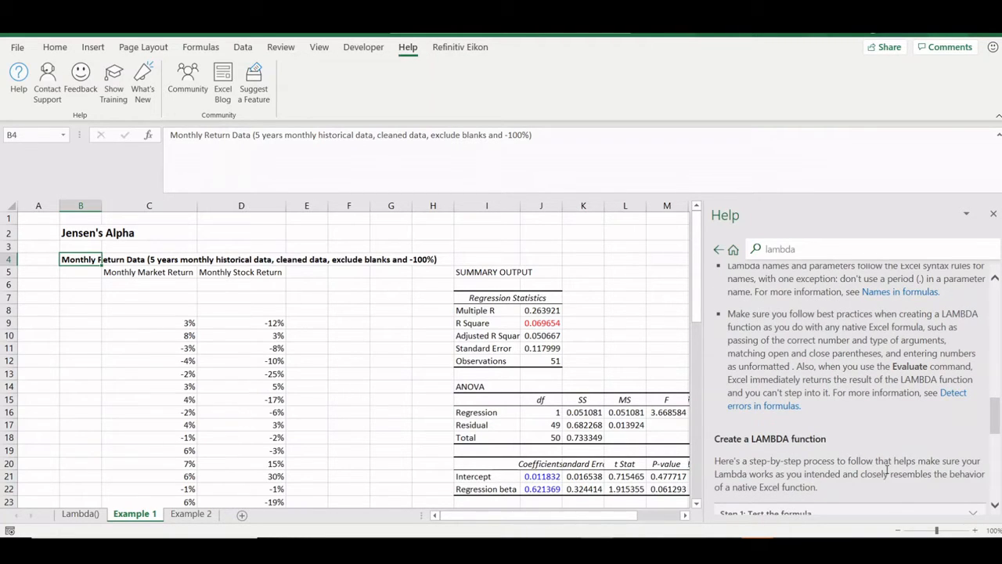
pyautogui.scroll(-4, 843, 357)
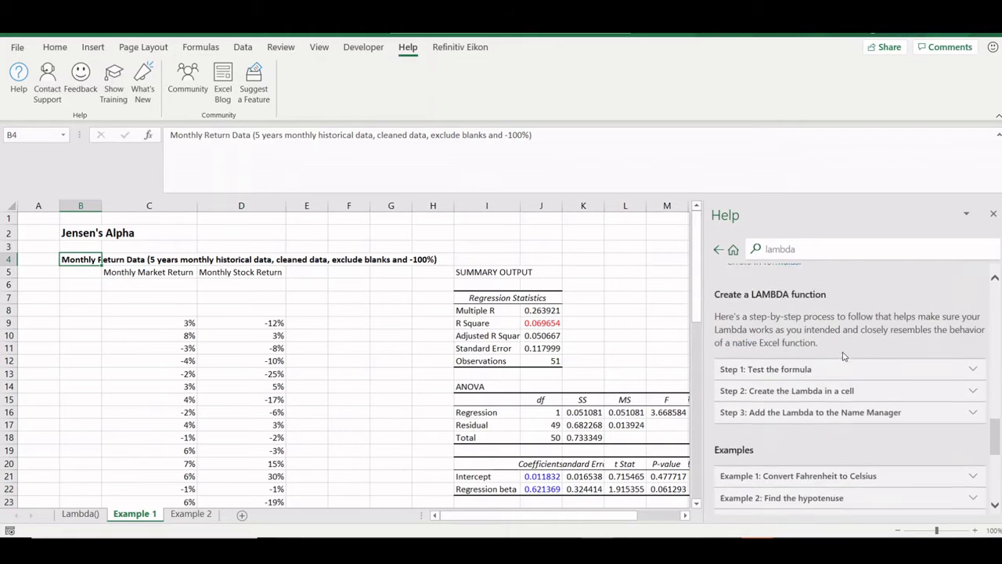
pyautogui.scroll(-1, 843, 357)
pyautogui.scroll(1, 783, 339)
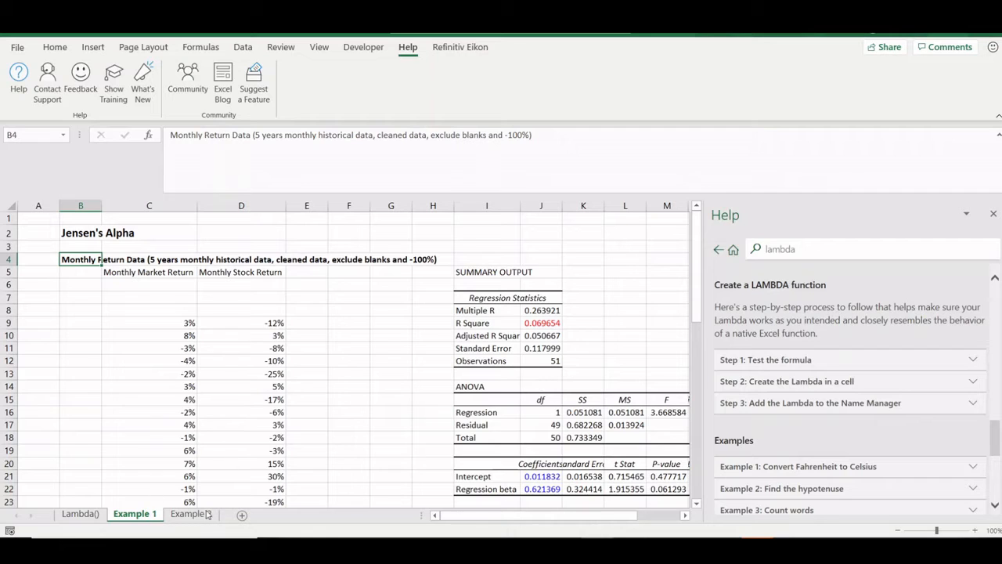
pyautogui.click(993, 214)
# Step: Examine the Jensen's Alpha heading and the first row of market and stock returns on the Example 1 sheet
pyautogui.click(82, 238)
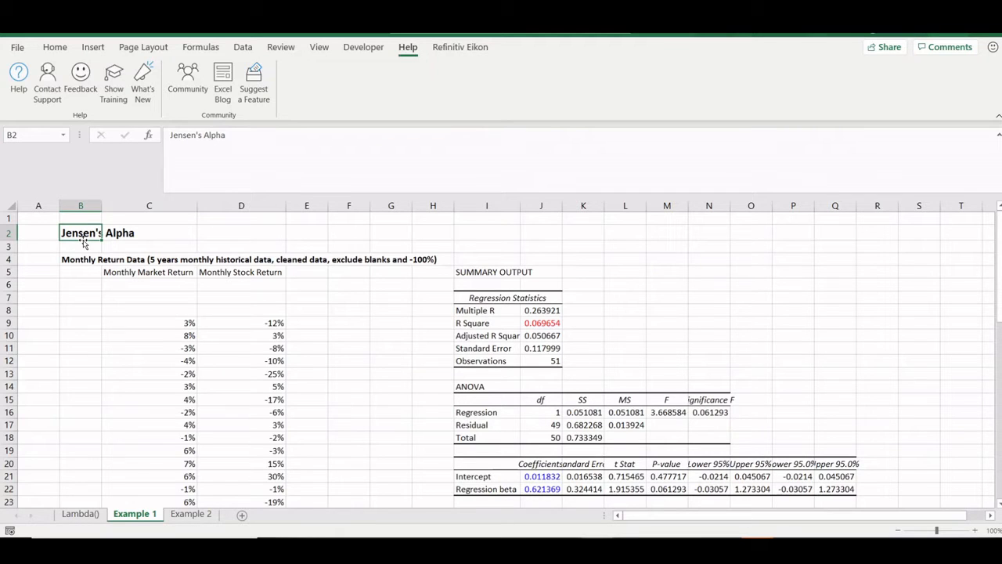
pyautogui.press('Down')
pyautogui.press('Down')
pyautogui.press('Down')
pyautogui.press('Down')
pyautogui.press('Down')
pyautogui.press('Down')
pyautogui.press('Down')
pyautogui.press('Right')
pyautogui.press('Right')
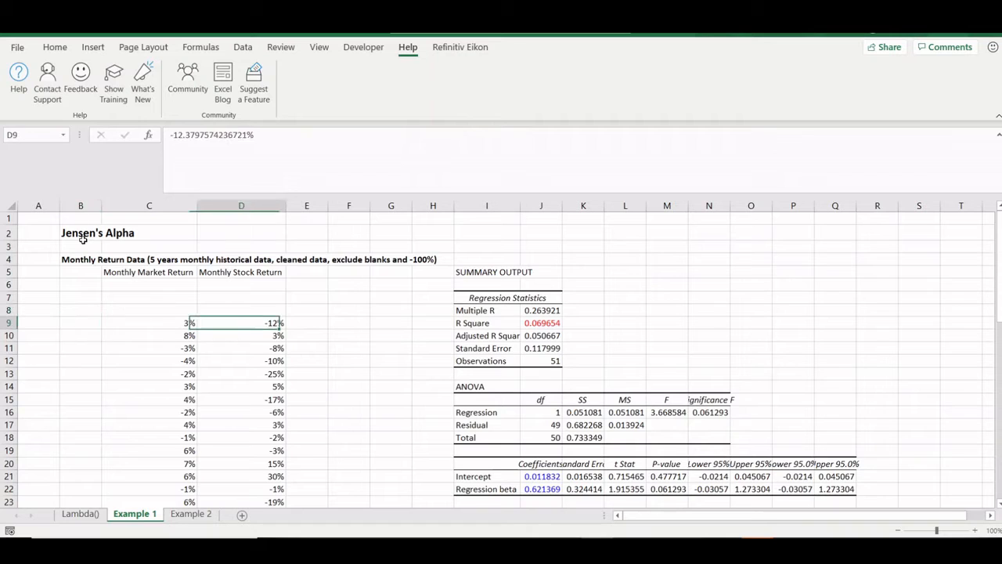
pyautogui.press('Left')
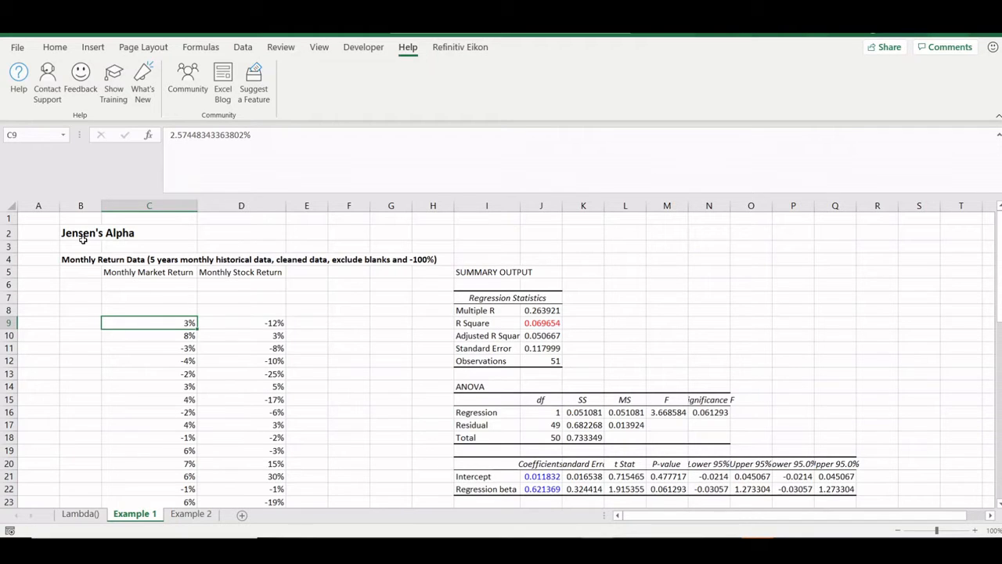
# Step: Review the Monthly Market Return data in column C down to its last row and return to its header
pyautogui.hotkey('ctrl', 'Down')
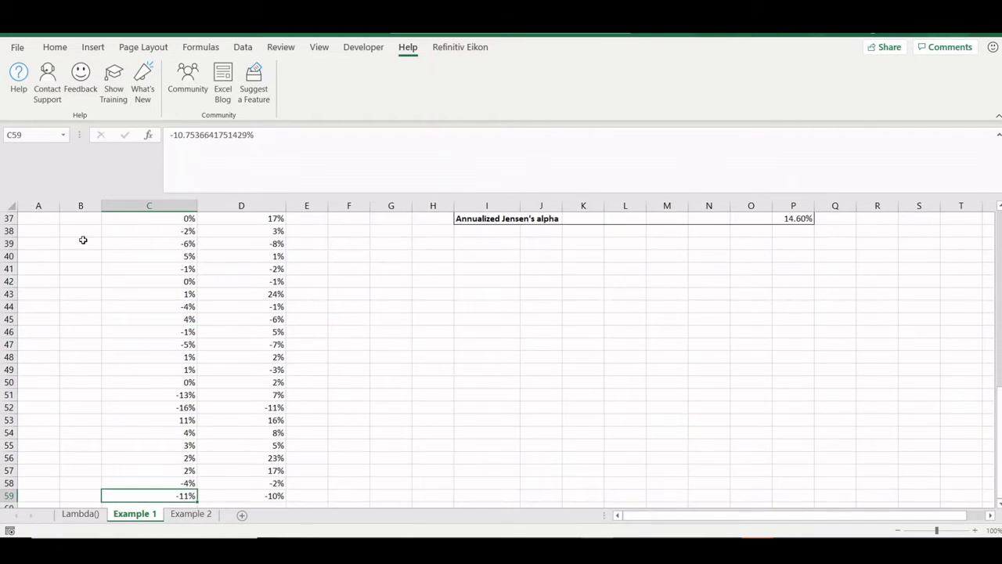
pyautogui.hotkey('ctrl', 'Up')
pyautogui.press('Up')
pyautogui.press('Up')
pyautogui.press('Up')
pyautogui.press('Up')
pyautogui.press('Up')
pyautogui.press('Up')
pyautogui.press('Up')
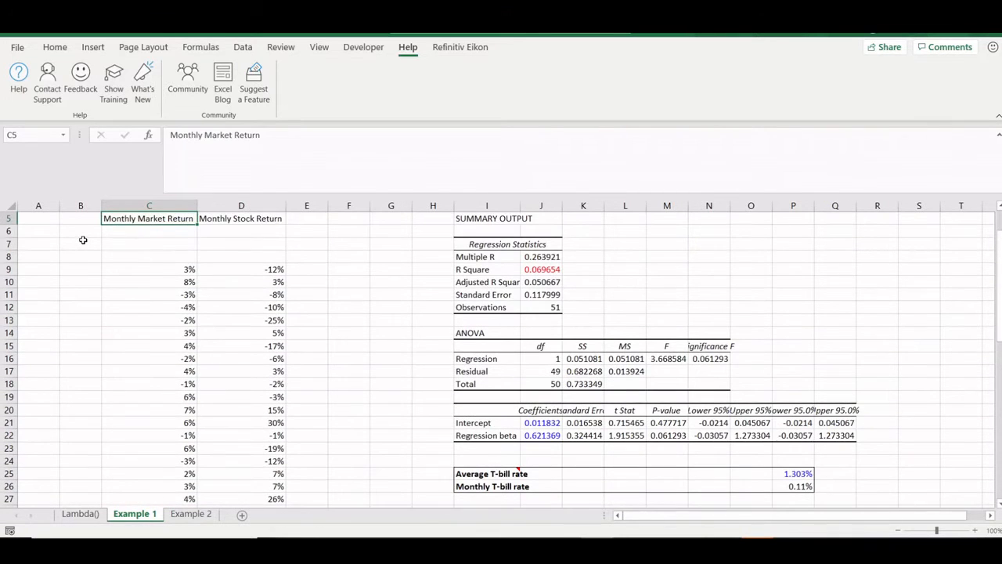
pyautogui.press('Down')
pyautogui.press('Down')
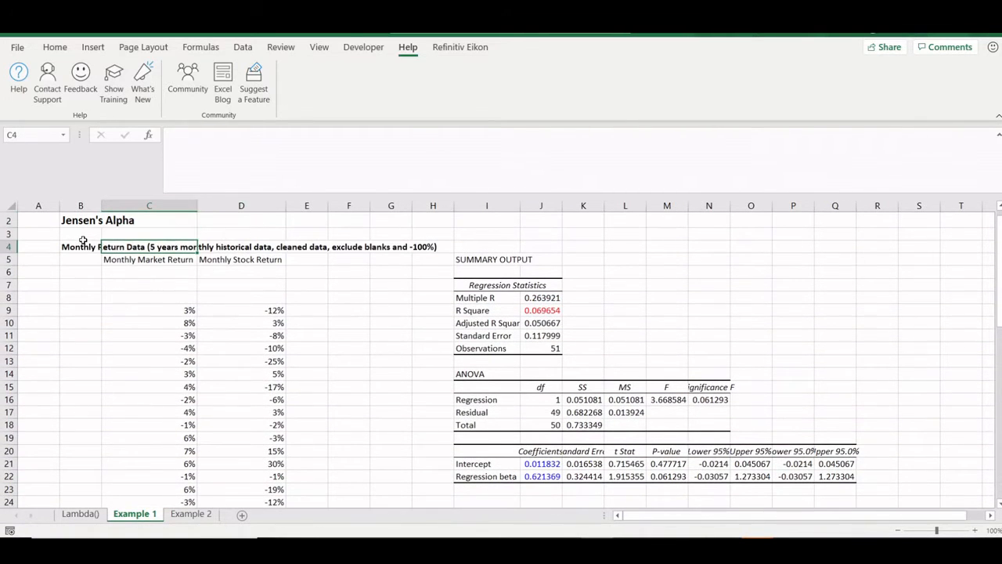
# Step: Examine the Monthly Return Data description, the Monthly Market Return header and the first market return in C9
pyautogui.press('Left')
pyautogui.press('Down')
pyautogui.press('Down')
pyautogui.press('Down')
pyautogui.press('Down')
pyautogui.press('Down')
pyautogui.press('Right')
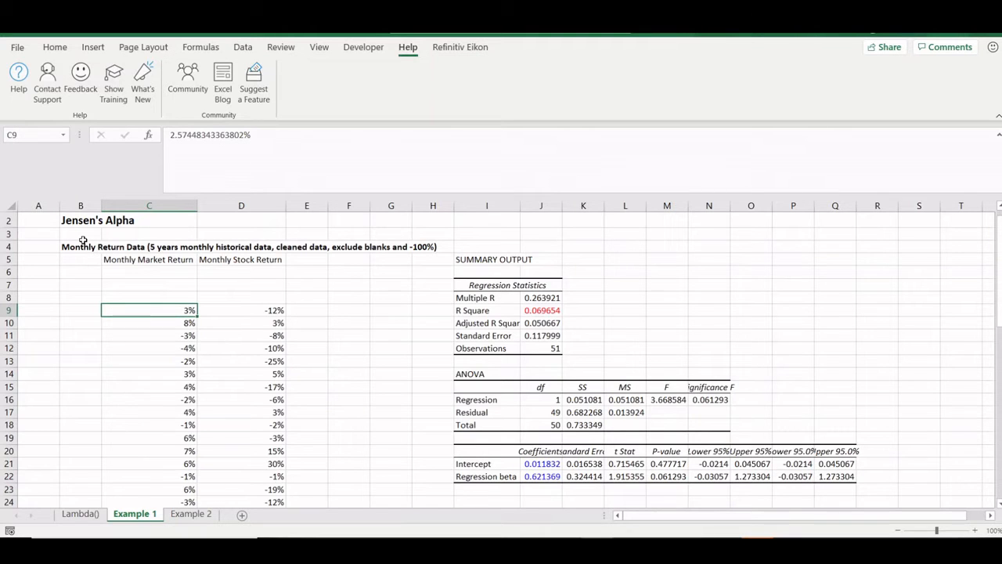
pyautogui.press('Up')
pyautogui.press('Up')
pyautogui.press('Up')
pyautogui.press('Up')
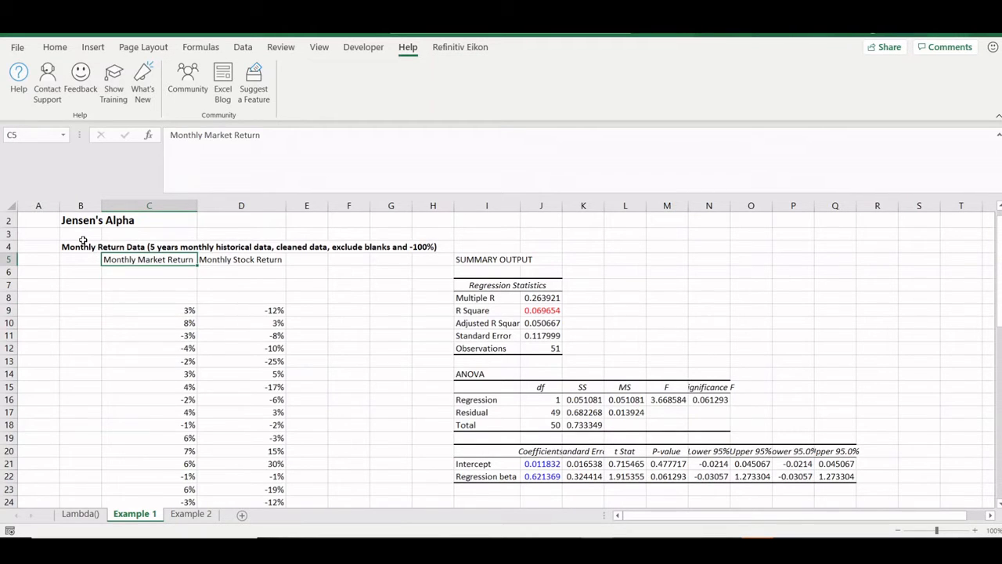
pyautogui.press('Down')
pyautogui.press('Down')
pyautogui.press('Up')
pyautogui.press('Up')
# Step: Review the Monthly Stock Return data in column D from its header to the last row and back up
pyautogui.press('Right')
pyautogui.press('Right')
pyautogui.press('Left')
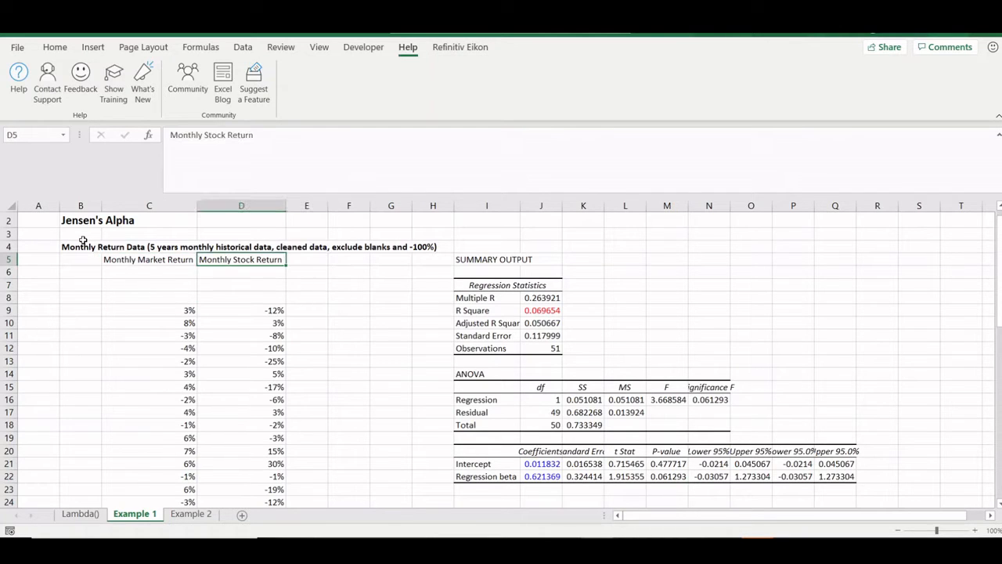
pyautogui.press('Down')
pyautogui.press('Down')
pyautogui.press('Down')
pyautogui.press('Down')
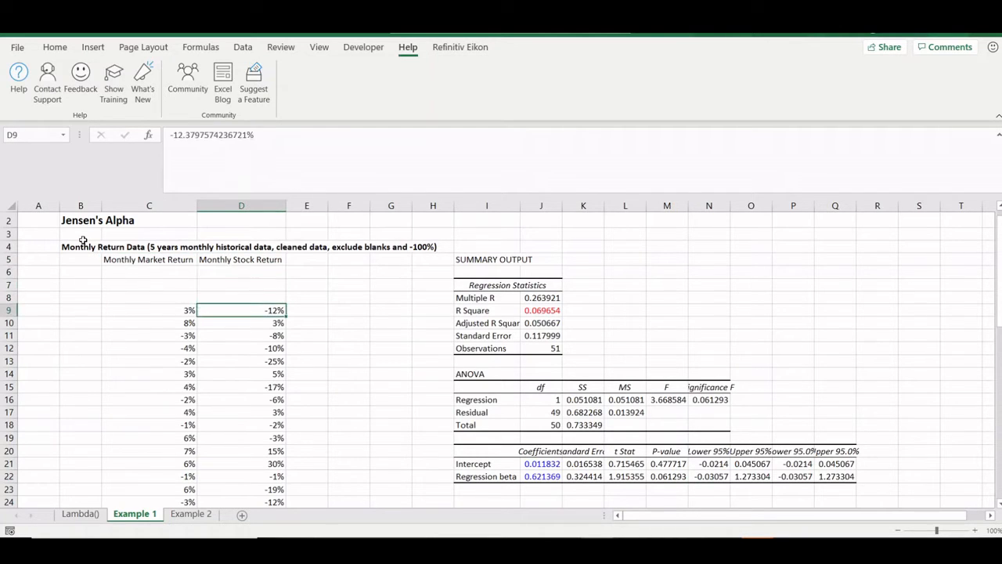
pyautogui.hotkey('ctrl', 'Down')
pyautogui.press('Left')
pyautogui.press('Right')
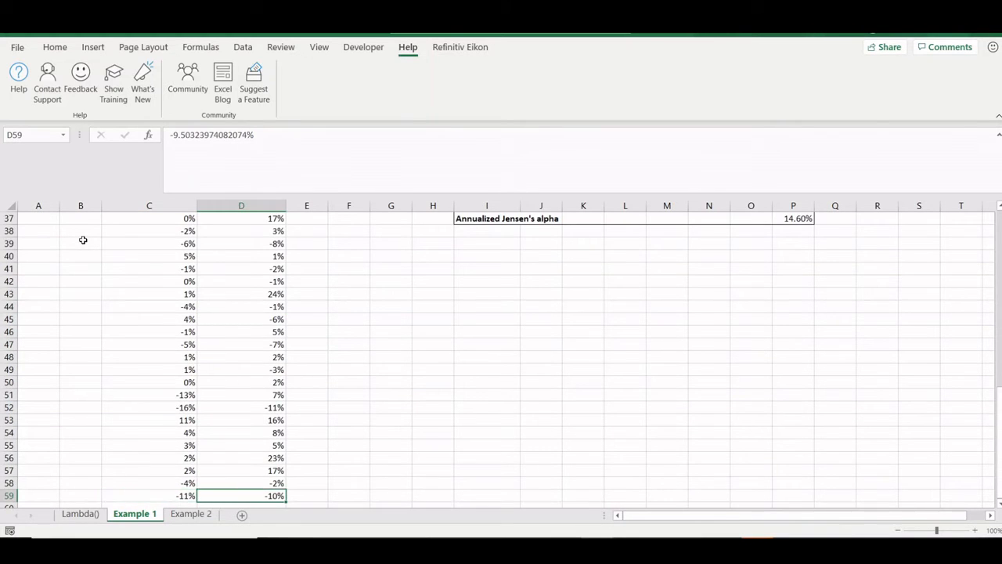
pyautogui.hotkey('ctrl', 'Up')
pyautogui.scroll(1, 82, 240)
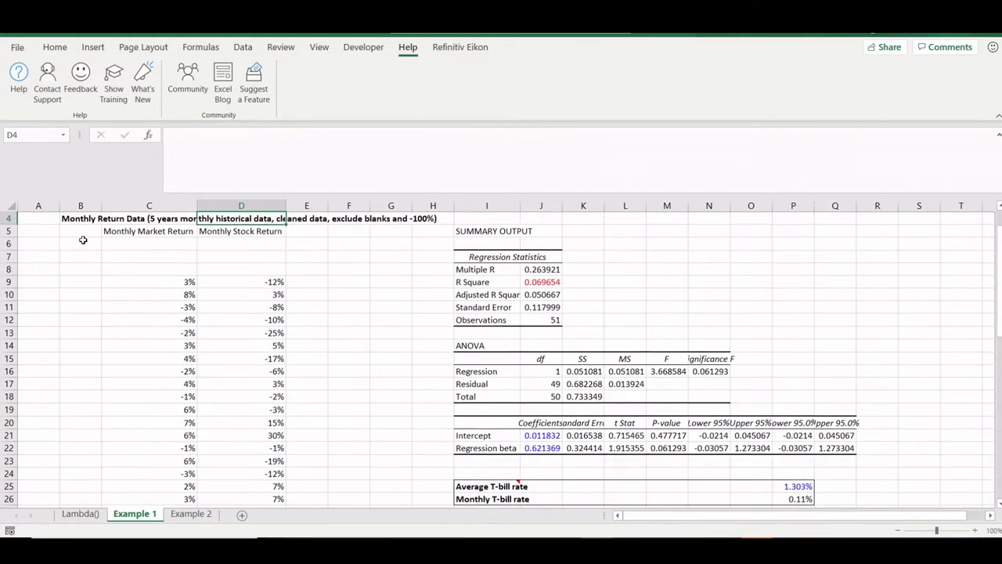
pyautogui.hotkey('ctrl', 'Up')
pyautogui.press('Down')
pyautogui.press('Left')
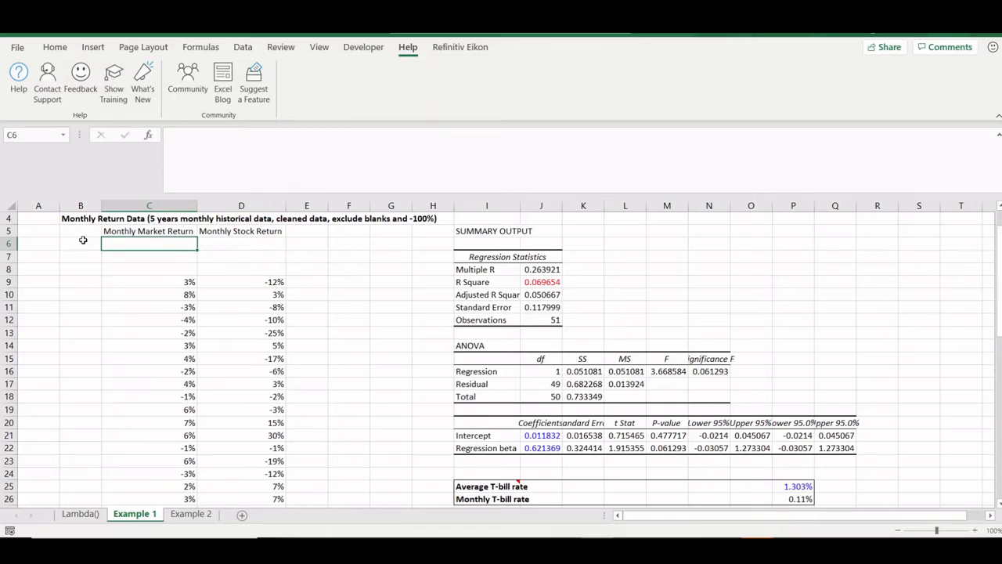
pyautogui.press('Up')
pyautogui.press('Down')
pyautogui.press('Down')
pyautogui.press('Down')
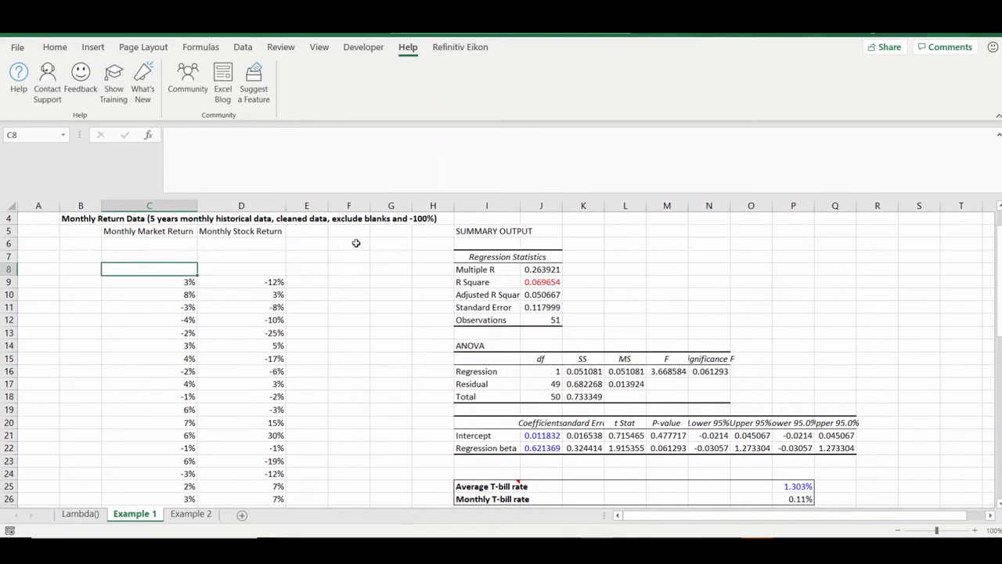
# Step: Examine the regression output's intercept, regression beta, R Square and Observations, plus the average and monthly T-bill rate rows
pyautogui.click(470, 433)
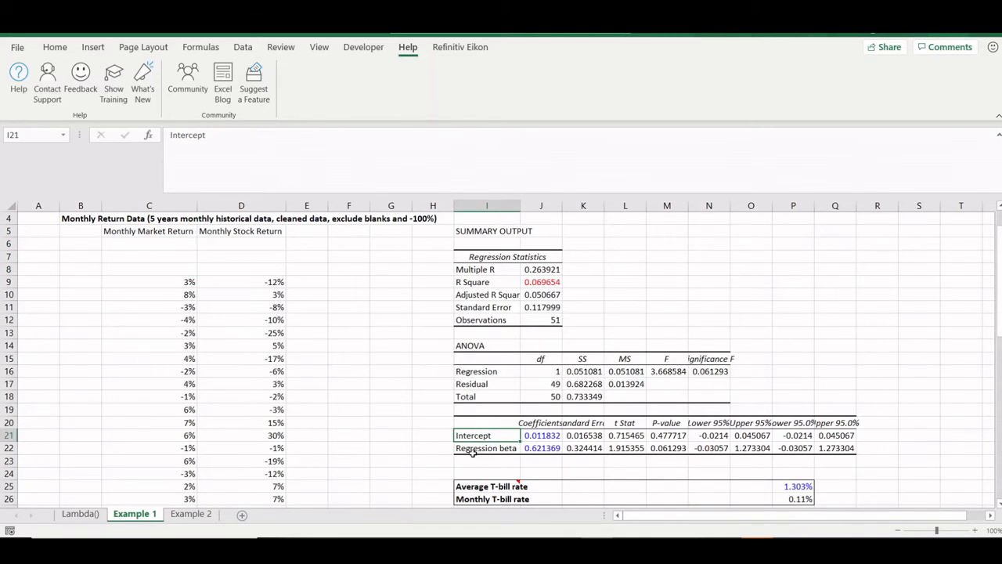
pyautogui.click(473, 451)
pyautogui.scroll(-1, 474, 452)
pyautogui.scroll(1, 473, 453)
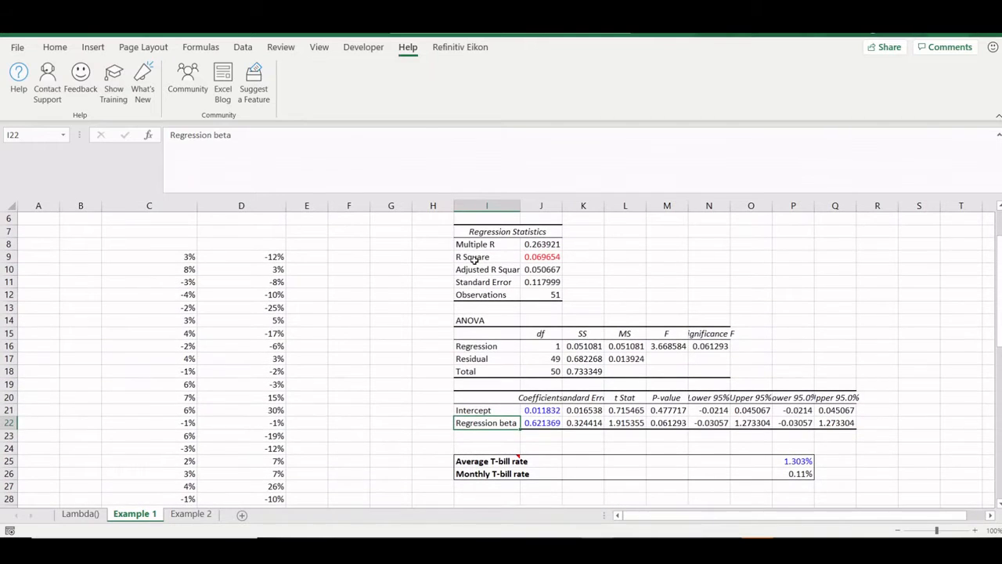
pyautogui.click(474, 258)
pyautogui.press('Right')
pyautogui.press('Down')
pyautogui.press('Down')
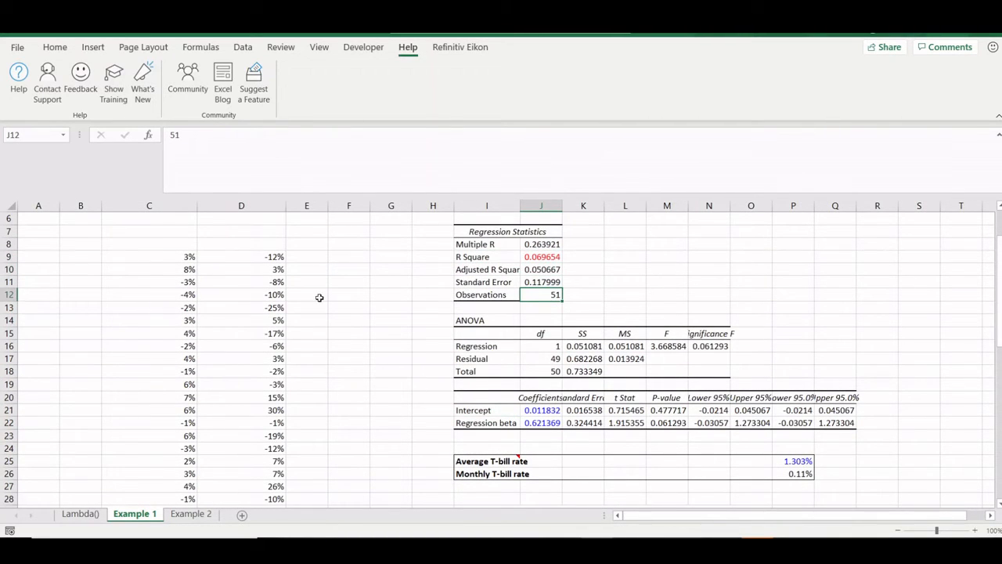
pyautogui.click(474, 464)
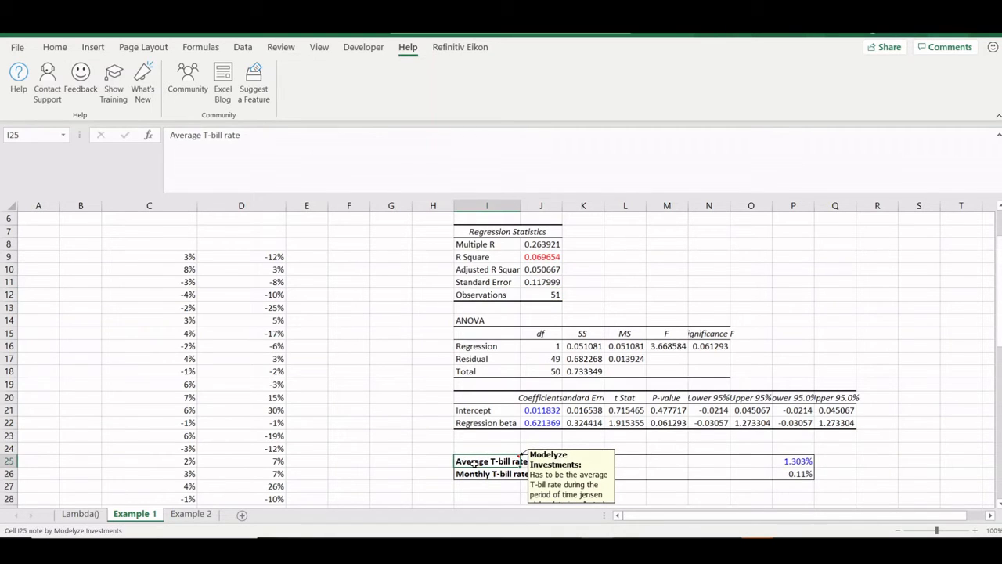
pyautogui.press('Down')
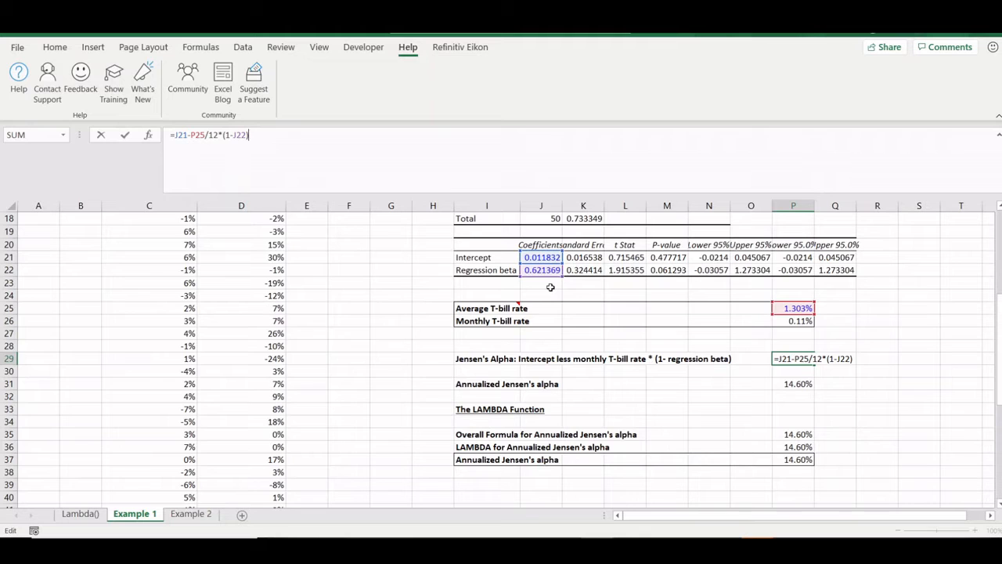
# Step: Examine the Jensen's alpha formula in P29 and the annualized formula in P31 alongside the regression output above them
pyautogui.press('Return')
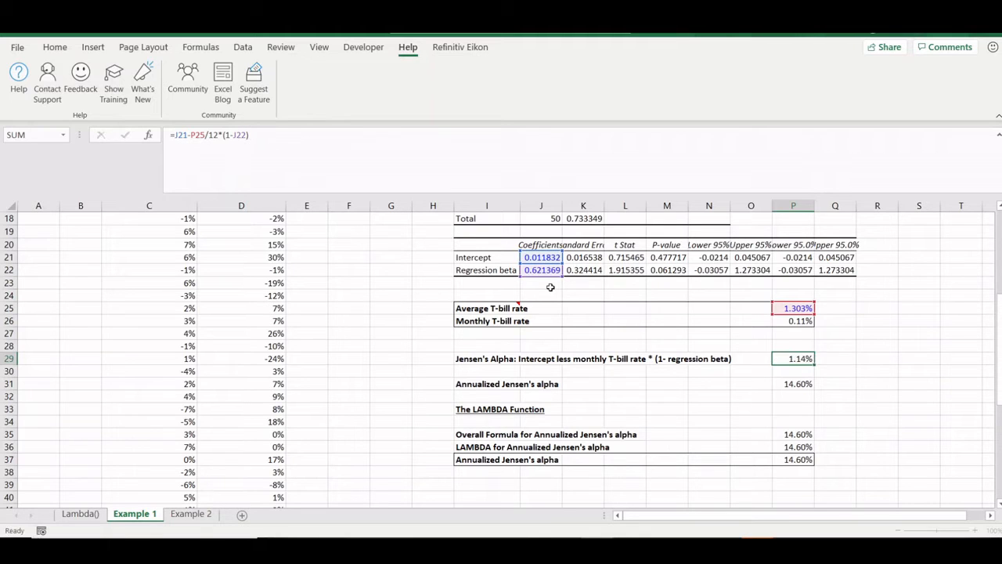
pyautogui.press('Down')
pyautogui.press('F2')
pyautogui.press('Escape')
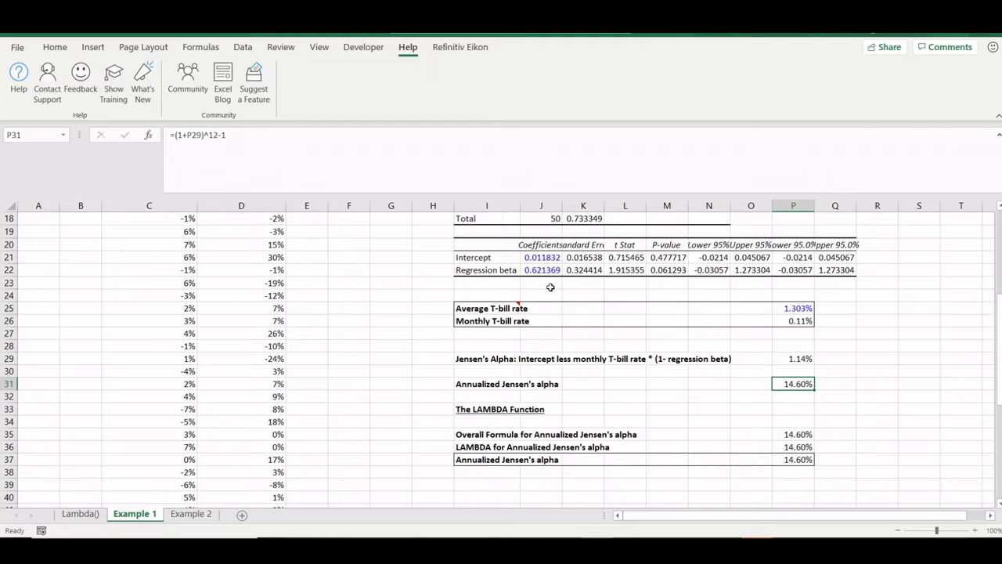
pyautogui.scroll(5, 321, 280)
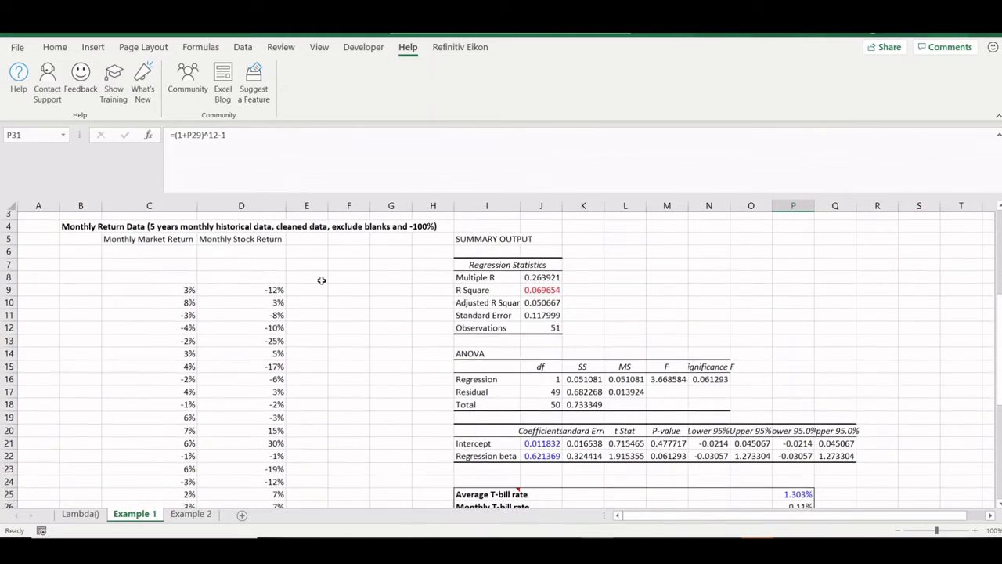
pyautogui.scroll(-6, 321, 280)
pyautogui.scroll(4, 325, 280)
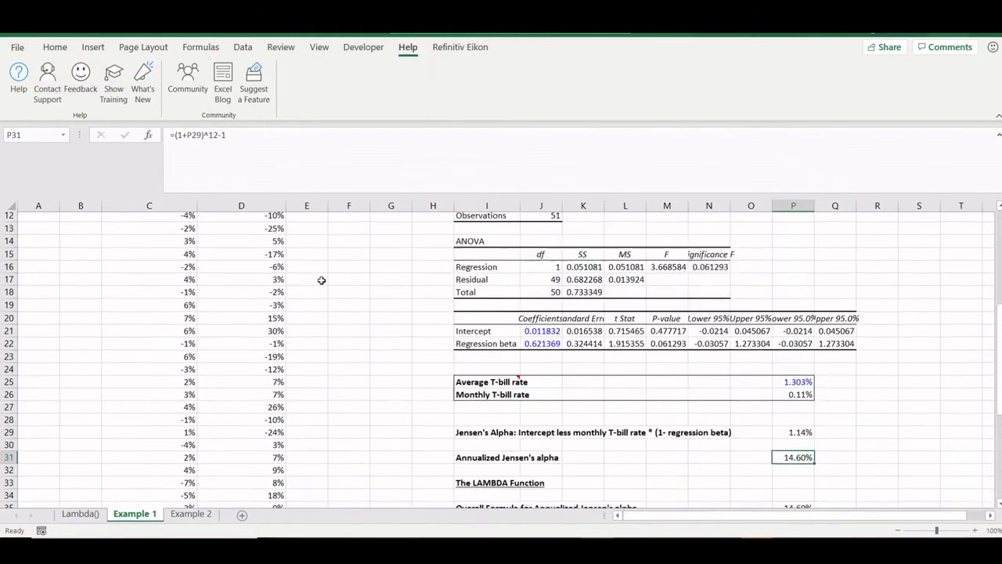
pyautogui.scroll(-4, 334, 375)
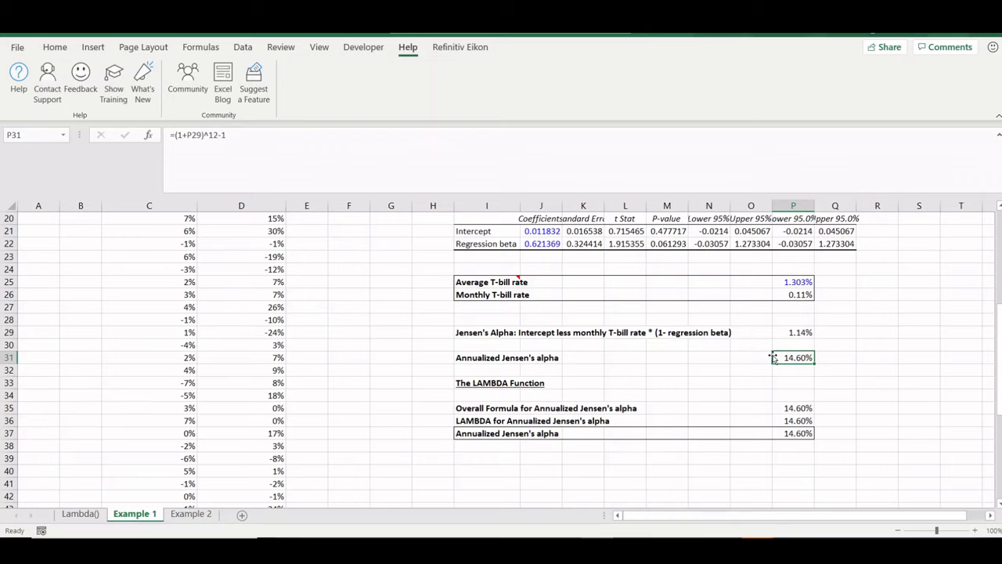
# Step: Review the Jensen's alpha formula in P29 with its references to the intercept, average T-bill rate and regression beta
pyautogui.press('Down')
pyautogui.press('Down')
pyautogui.press('Down')
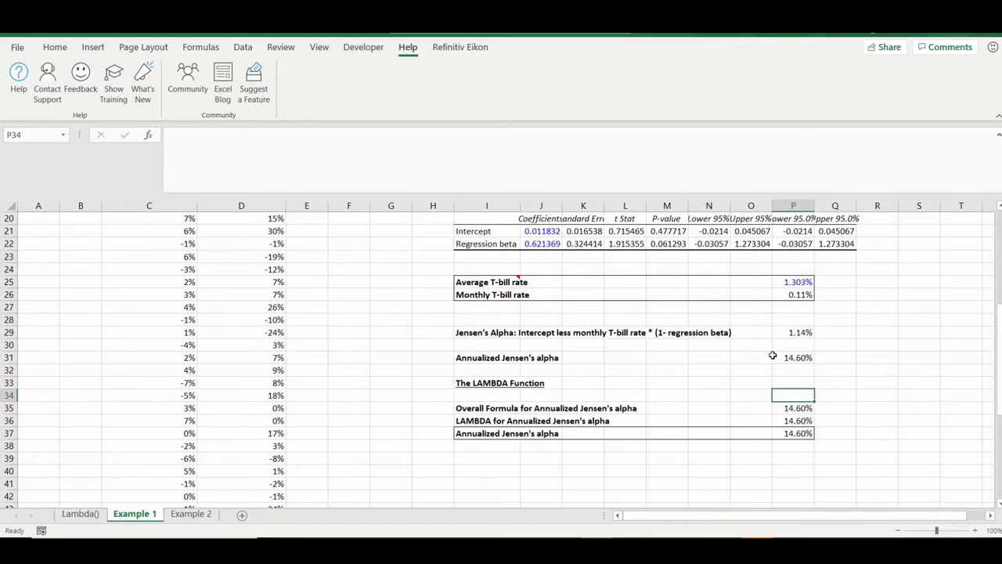
pyautogui.press('Up')
pyautogui.press('Up')
pyautogui.press('Up')
pyautogui.press('Up')
pyautogui.press('Up')
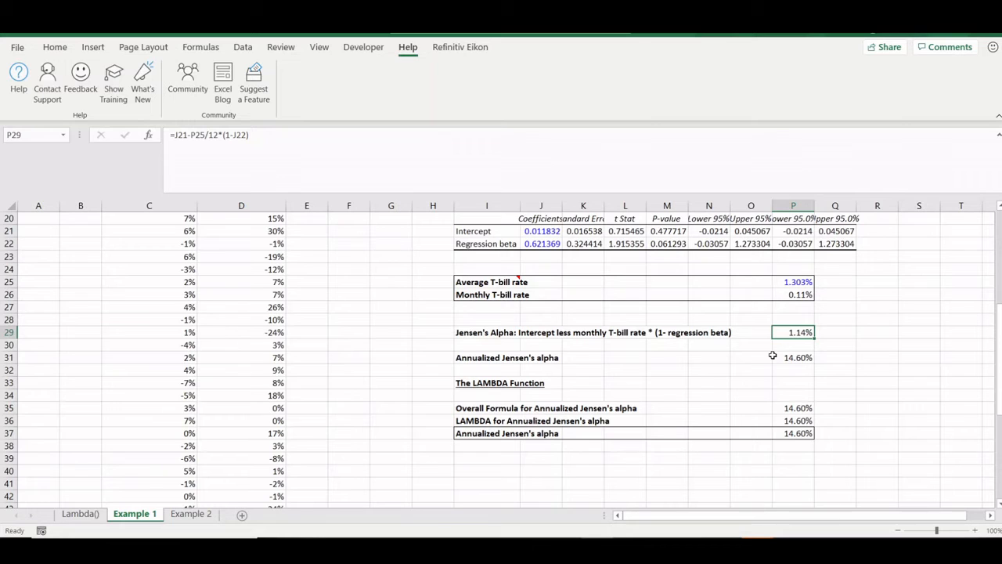
pyautogui.press('F2')
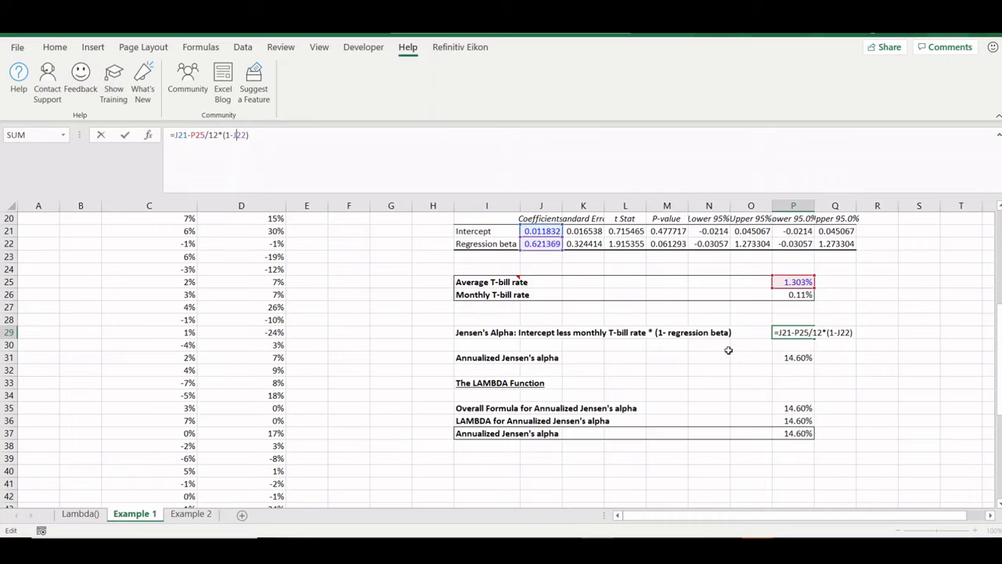
pyautogui.hotkey('ctrl', 'Return')
# Step: Examine the combined annualized Jensen's alpha formula in P35 and its monthly T-bill rate term, leaving the formula as is
pyautogui.click(807, 406)
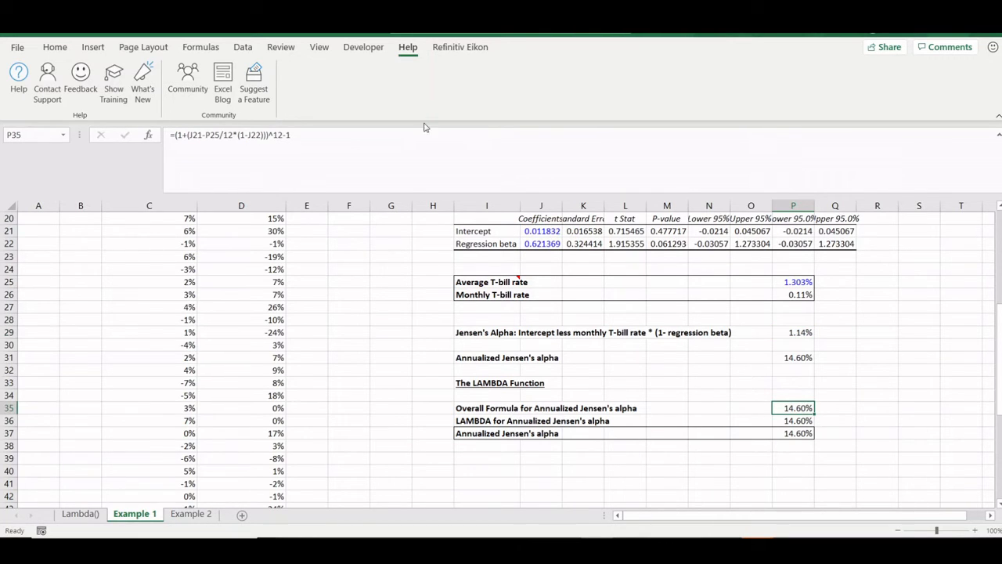
pyautogui.click(403, 136)
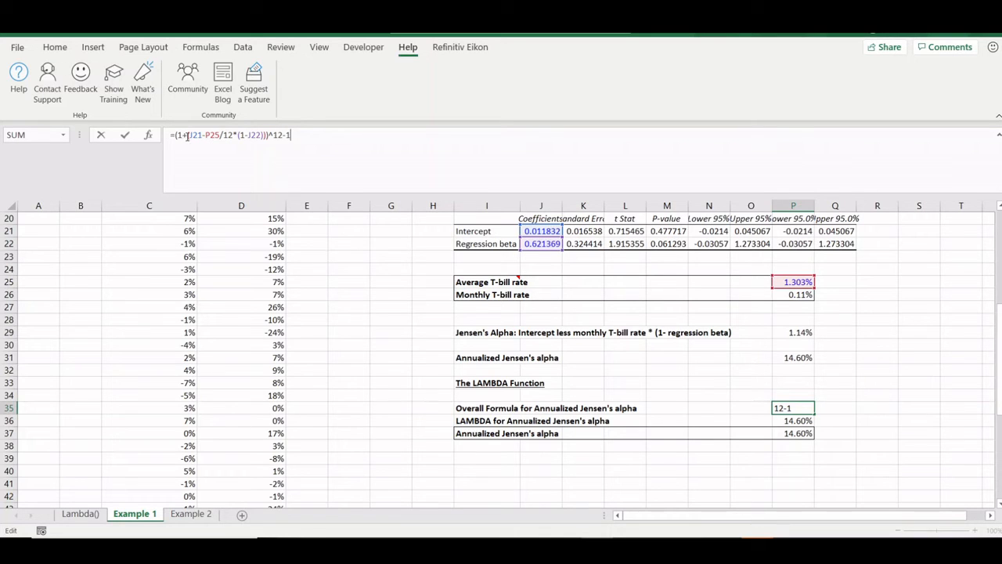
pyautogui.click(215, 151)
pyautogui.moveTo(209, 135); pyautogui.dragTo(233, 135)
pyautogui.press('Escape')
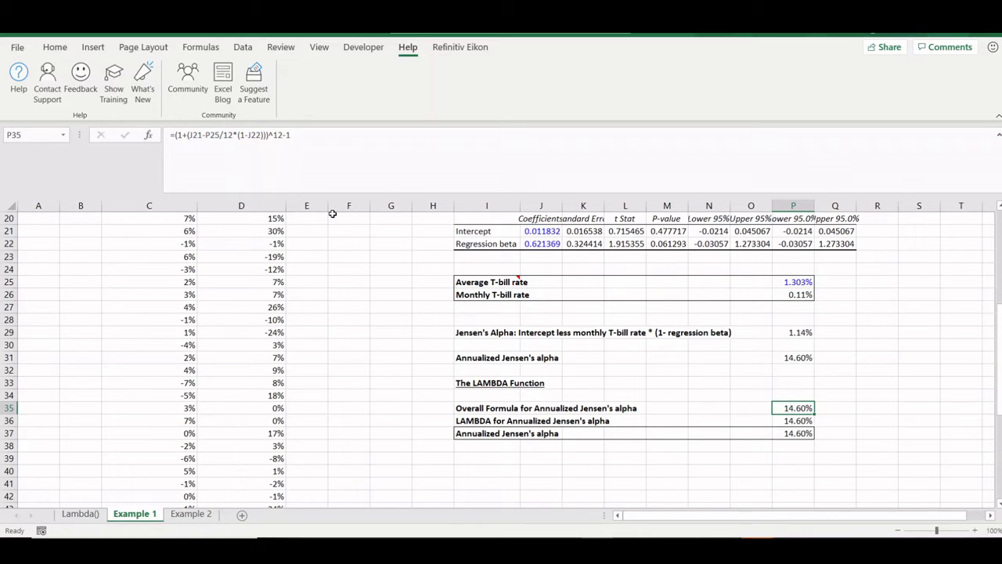
# Step: Inspect the LAMBDA formula for annualized Jensen's alpha in P36, highlighting its function name
pyautogui.press('Down')
pyautogui.click(577, 138)
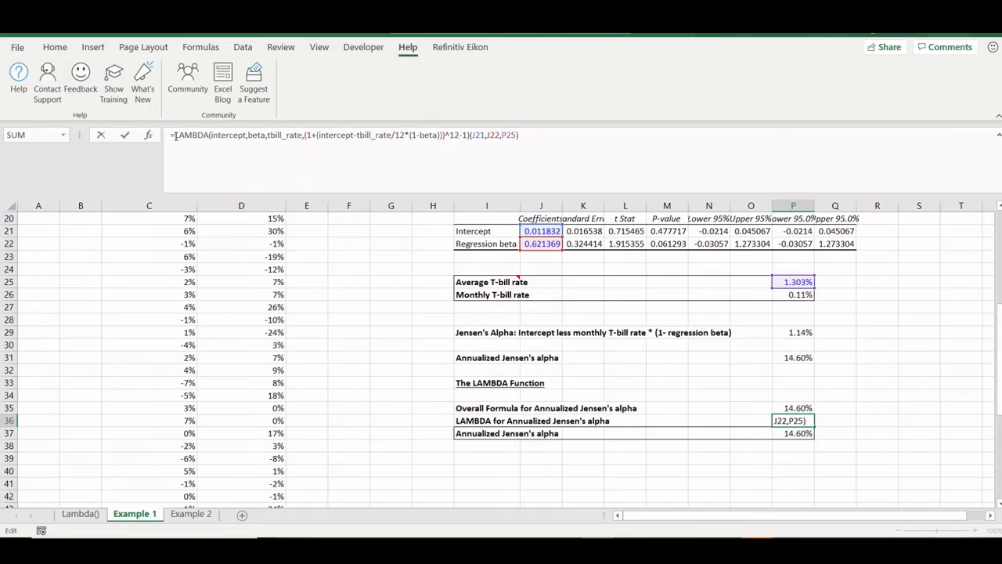
pyautogui.moveTo(174, 135); pyautogui.dragTo(211, 135)
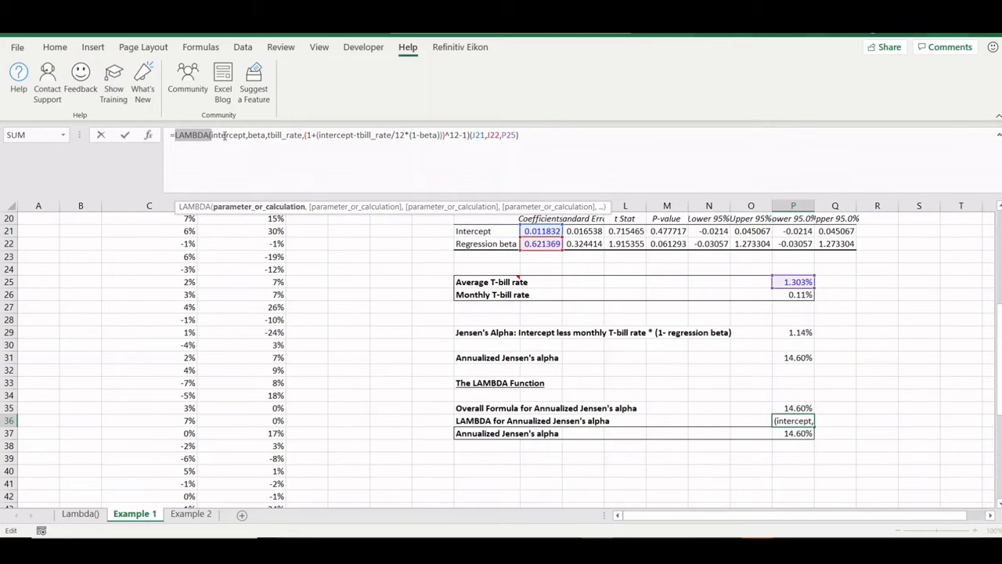
pyautogui.hotkey('ctrl', 'Return')
# Step: Inspect the custom JensenAlpha function in P37 and its arguments J21, J22 and P25
pyautogui.press('Down')
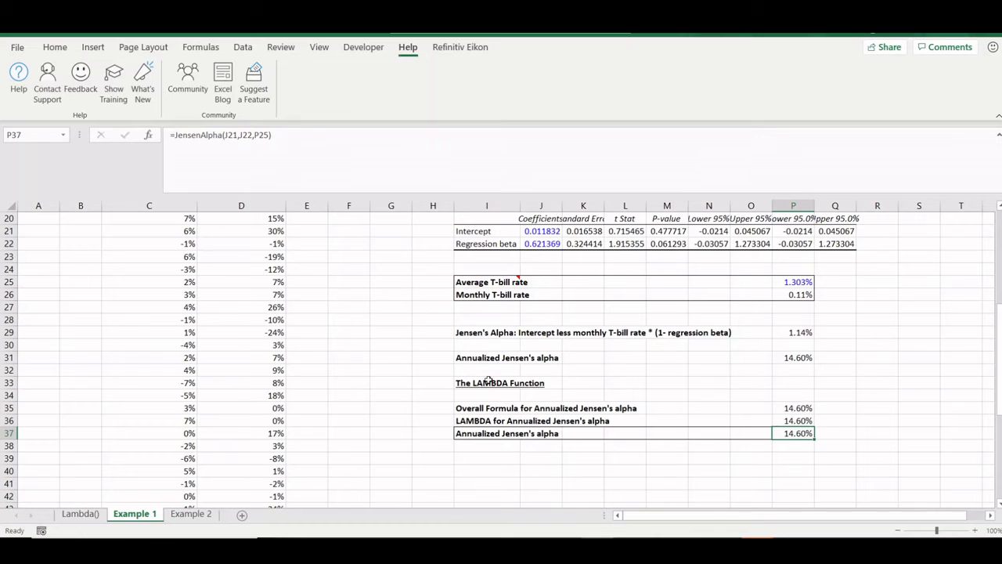
pyautogui.click(224, 135)
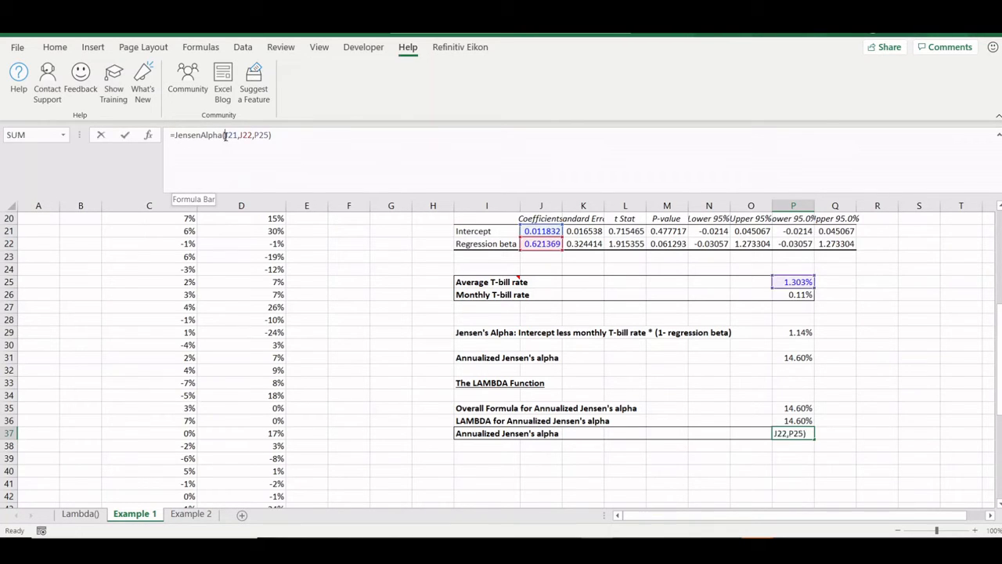
pyautogui.click(254, 136)
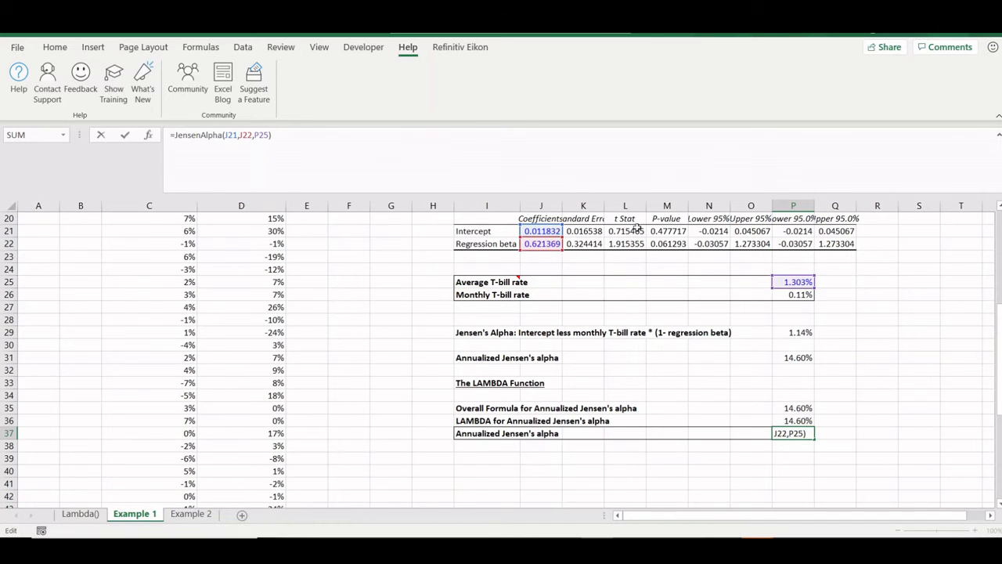
pyautogui.hotkey('ctrl', 'Return')
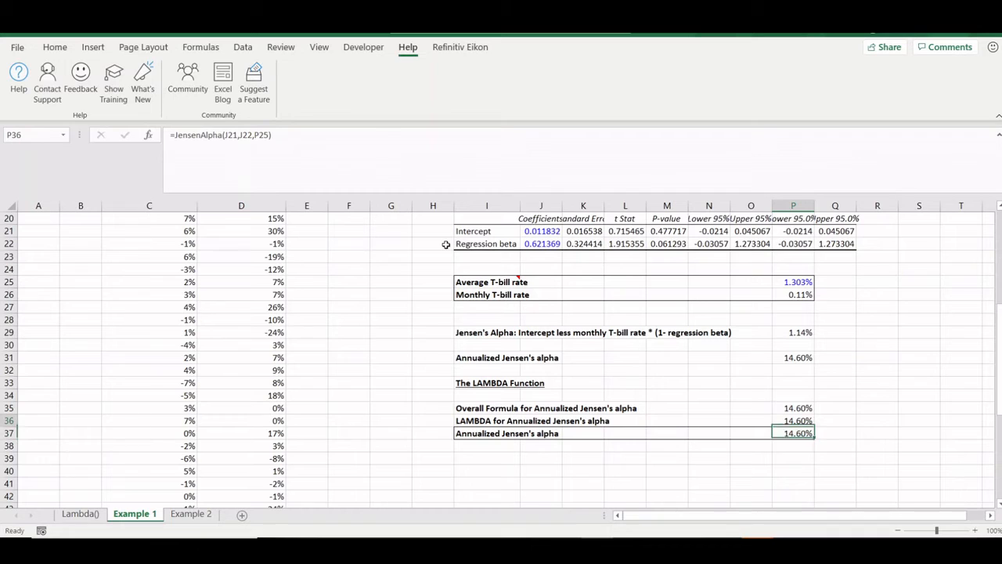
# Step: Examine the calculation part and the trailing cell arguments of the LAMBDA formula in P36 without changing it
pyautogui.press('Up')
pyautogui.click(187, 135)
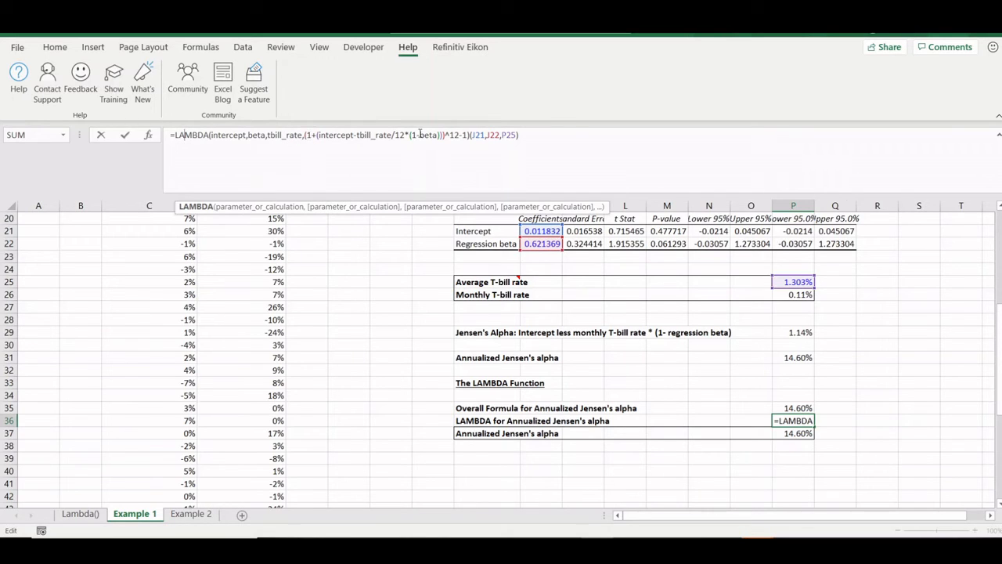
pyautogui.moveTo(470, 135); pyautogui.dragTo(306, 134)
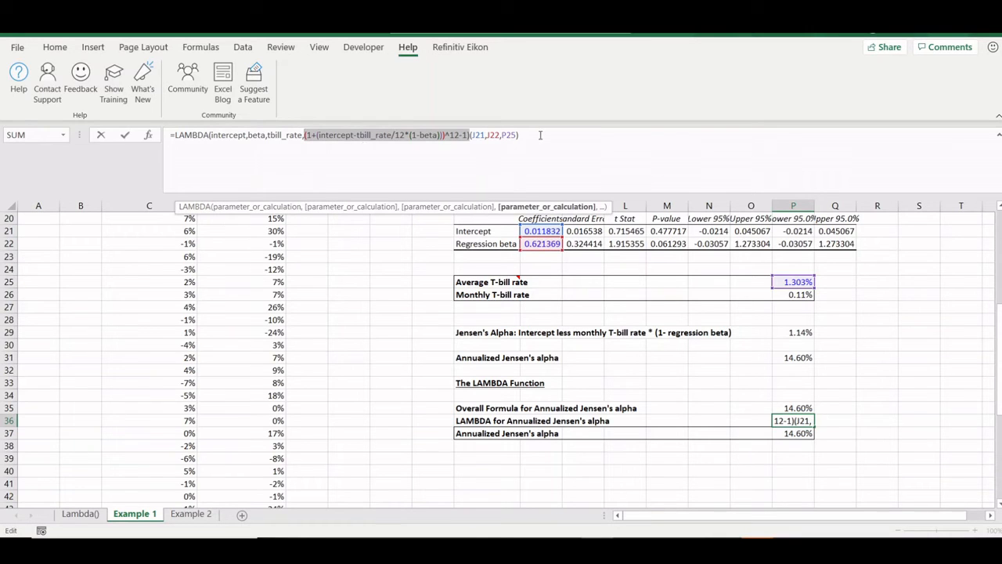
pyautogui.moveTo(524, 138); pyautogui.dragTo(471, 135)
pyautogui.press('Escape')
# Step: Start a new LAMBDA formula in the empty cell P40
pyautogui.press('Down')
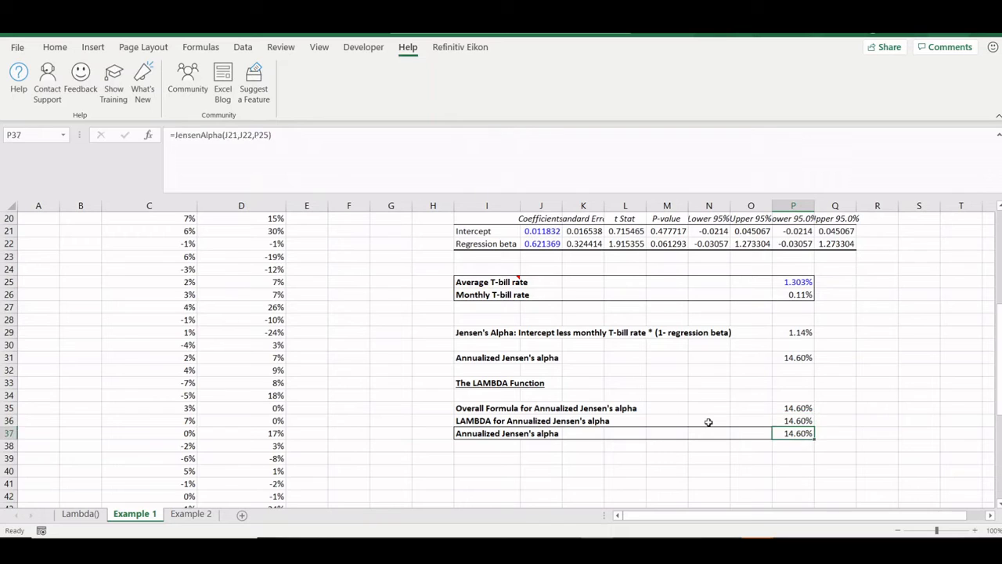
pyautogui.press('Down')
pyautogui.press('Down')
pyautogui.press('Down')
pyautogui.write('=')
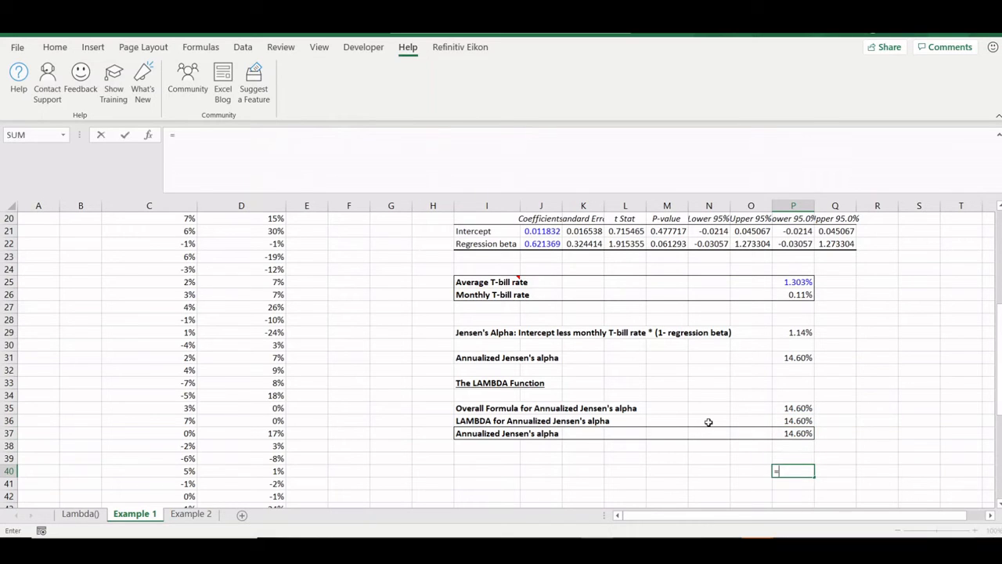
pyautogui.write('lambda')
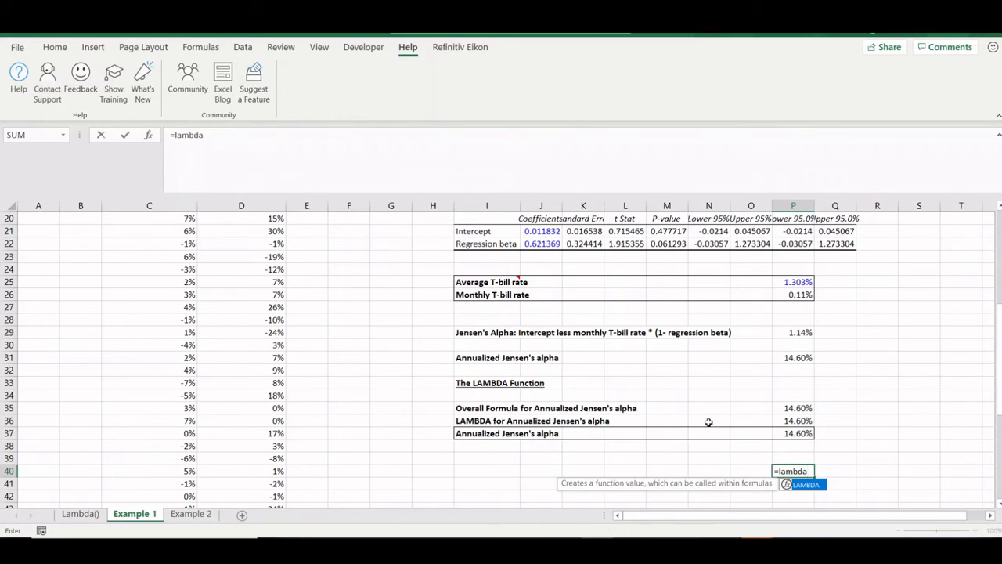
pyautogui.write(')interce')
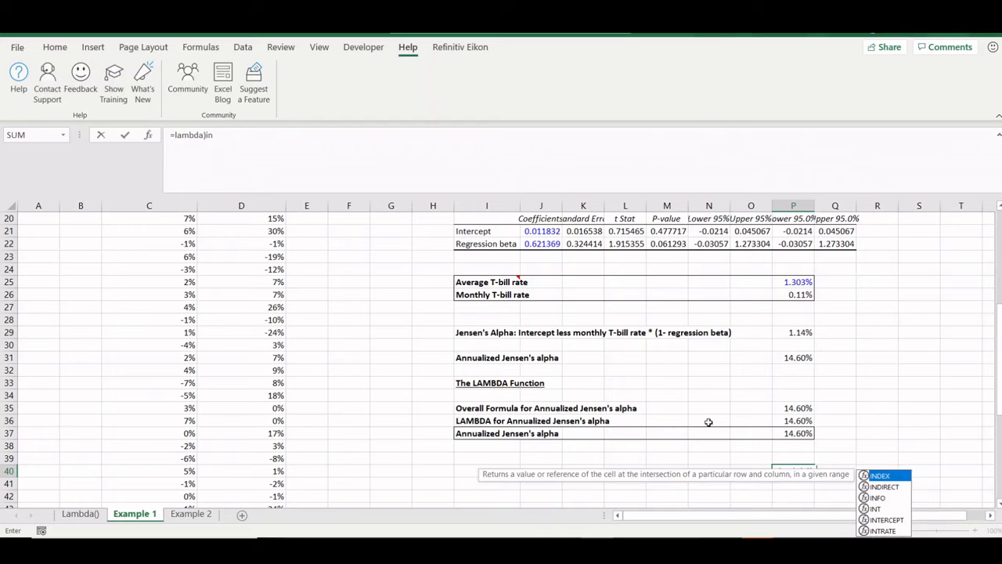
pyautogui.press('BackSpace')
pyautogui.press('BackSpace')
pyautogui.press('BackSpace')
pyautogui.press('BackSpace')
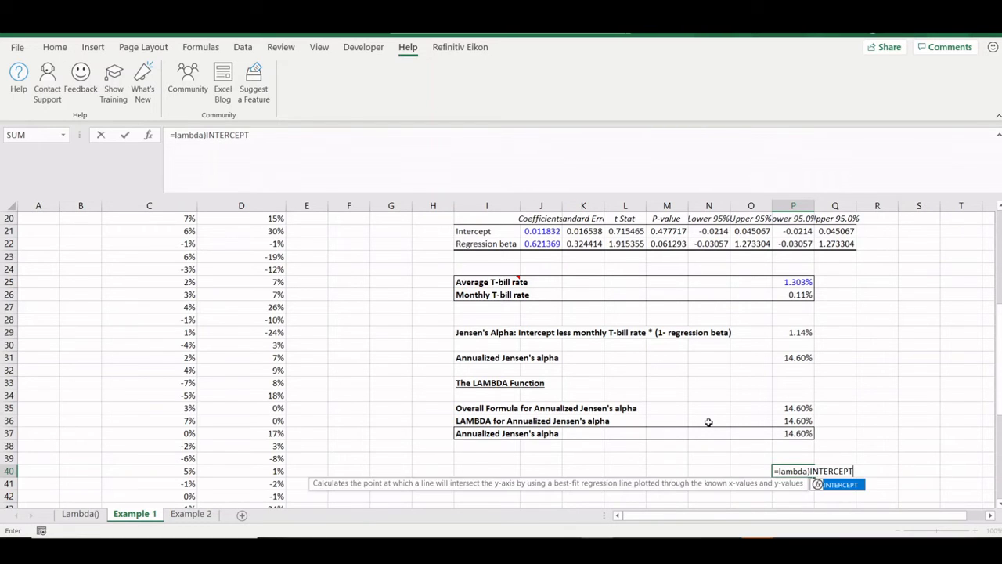
pyautogui.press('BackSpace')
pyautogui.press('BackSpace')
pyautogui.press('BackSpace')
pyautogui.press('BackSpace')
pyautogui.press('BackSpace')
pyautogui.press('BackSpace')
pyautogui.press('BackSpace')
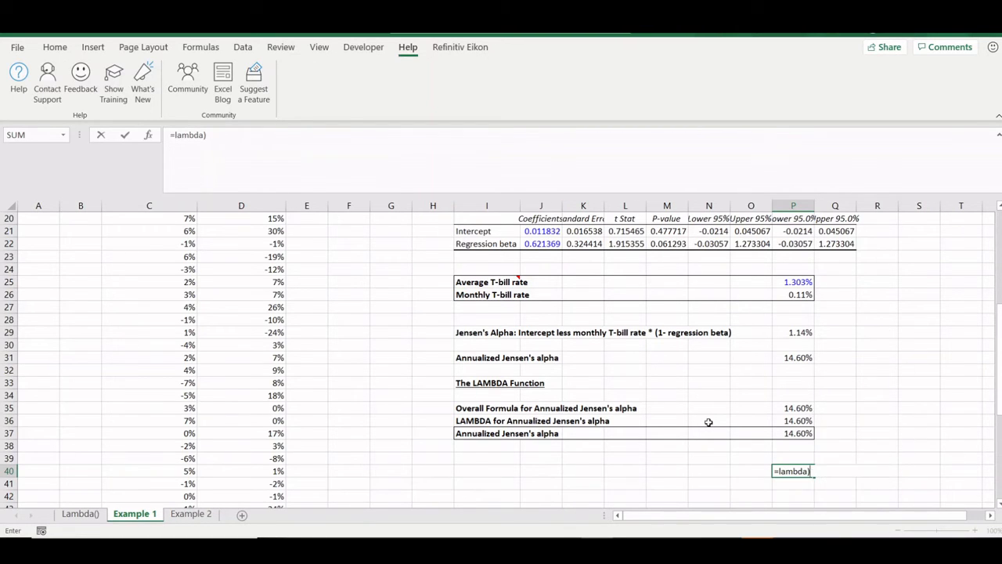
# Step: Declare intercept, beta and tbillrate as the parameters of the LAMBDA formula in P40
pyautogui.write('(i')
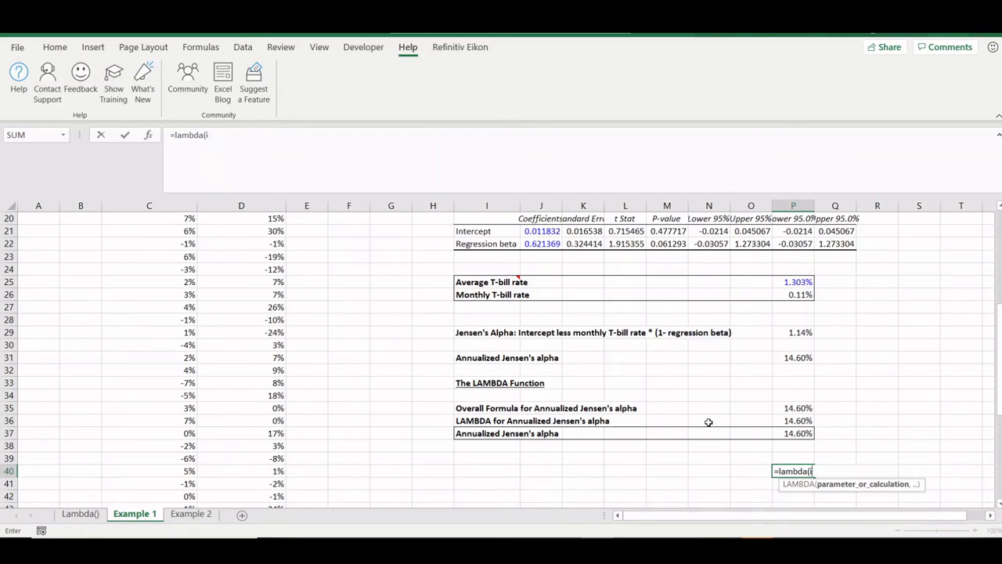
pyautogui.write('ntercept,')
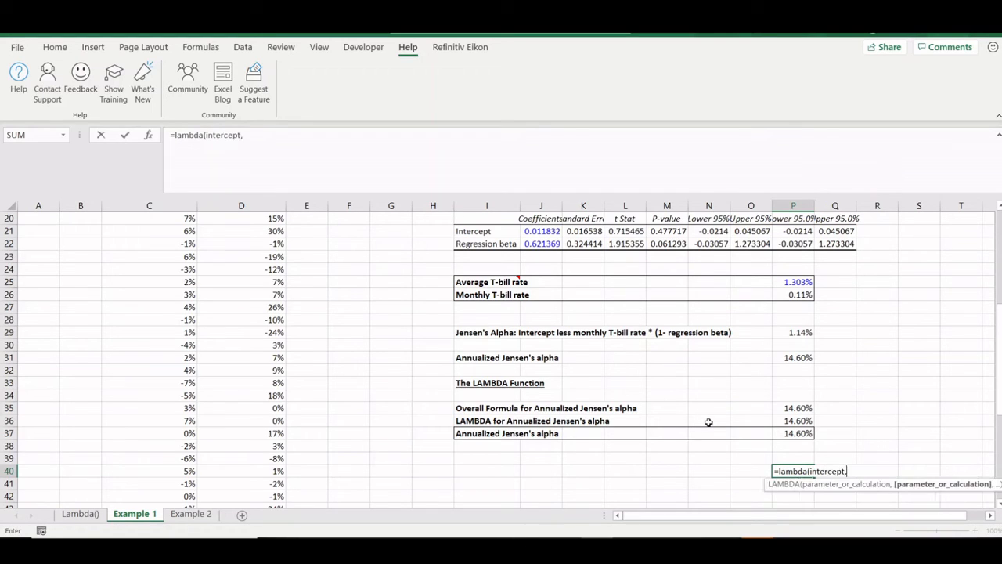
pyautogui.write('beta,')
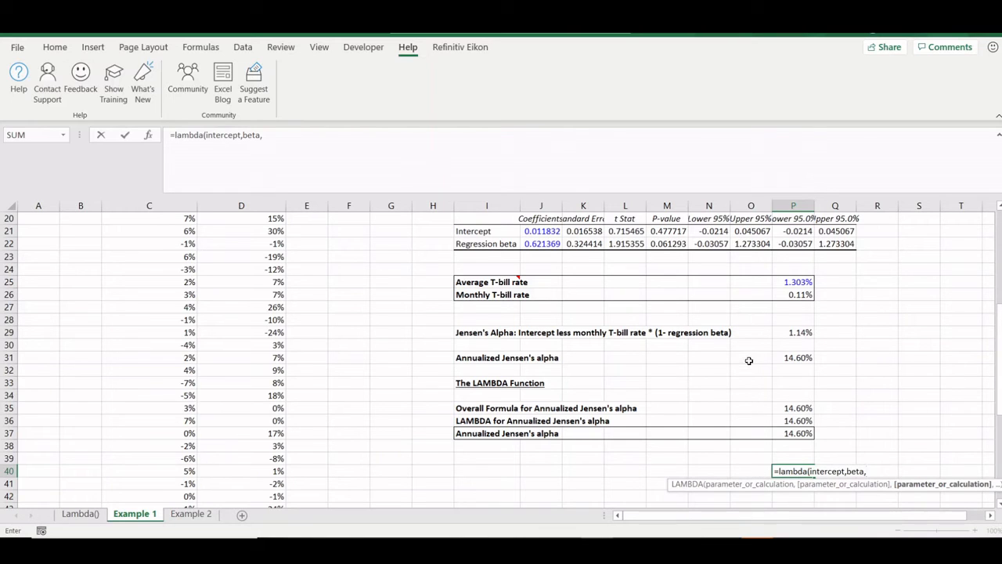
pyautogui.write('tbill rate,')
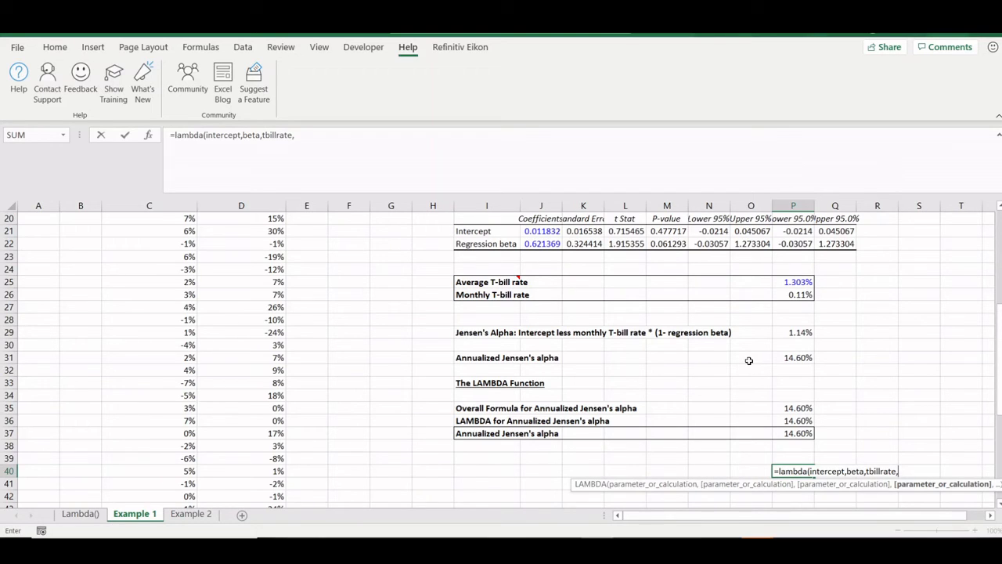
# Step: Add the calculation (1+(intercept-(1-beta)*tbillrate/12))^12-1 to the LAMBDA in P40, close it and open the bracket for its arguments
pyautogui.write('(1+(intercept')
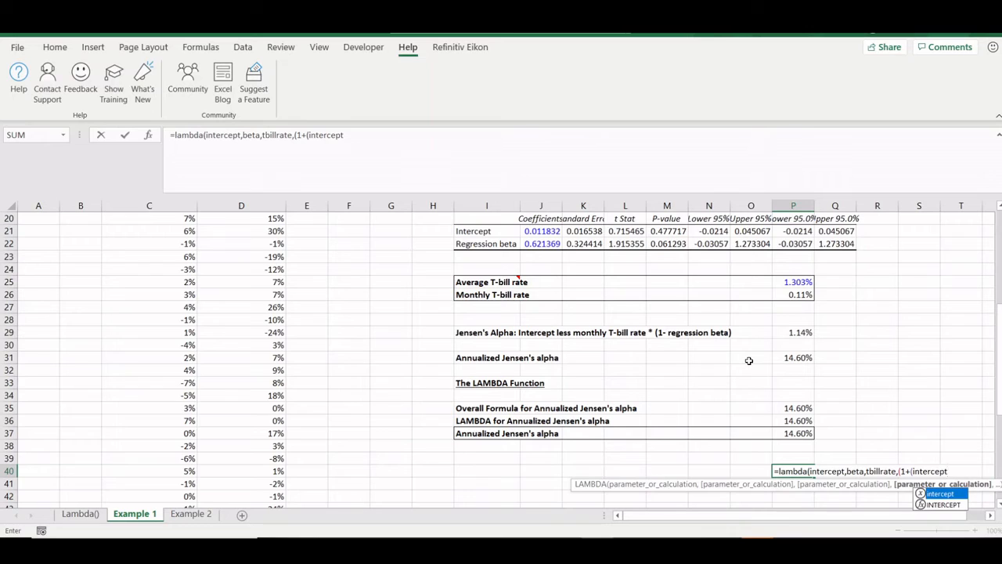
pyautogui.write('-(')
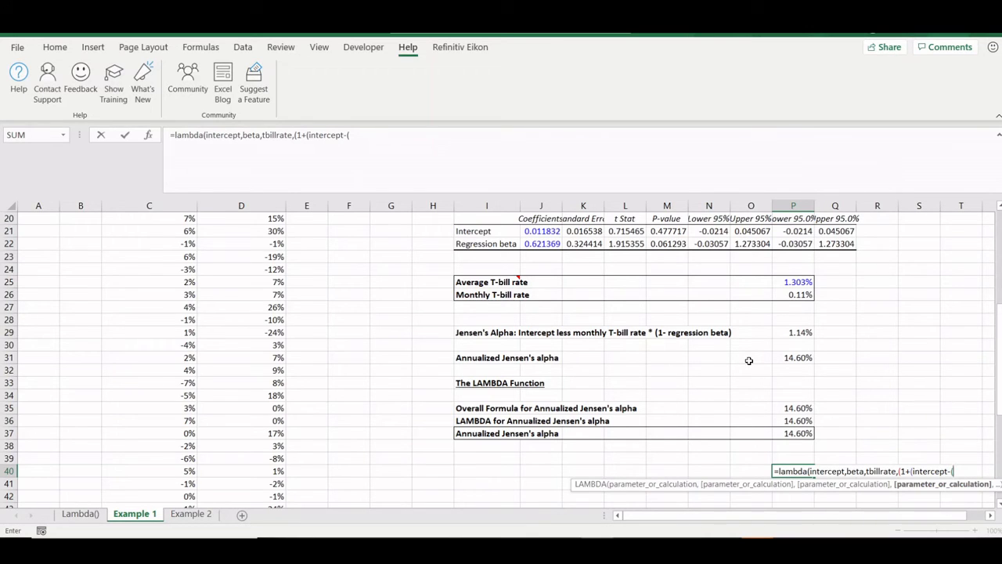
pyautogui.write('1-bet')
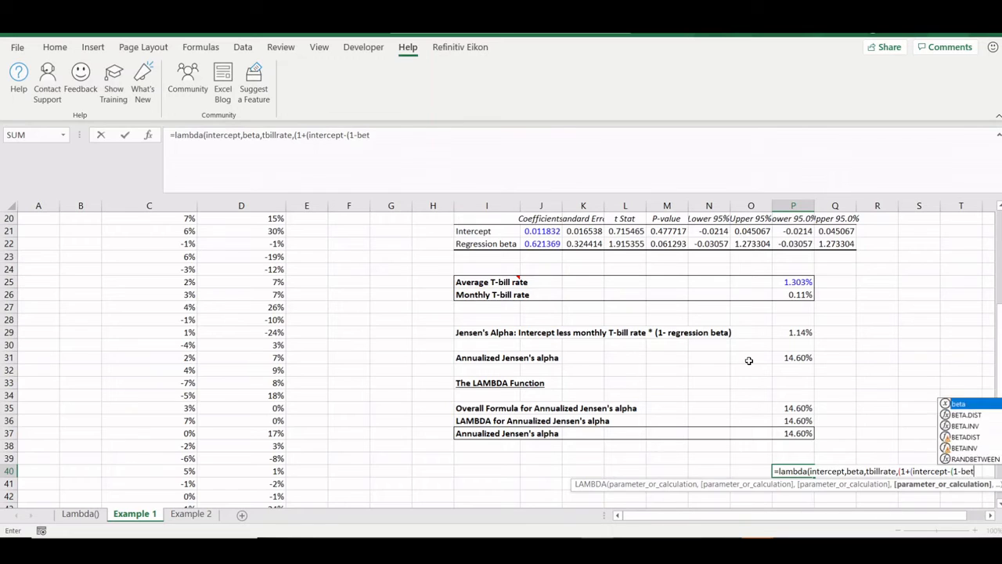
pyautogui.write('a)*tb')
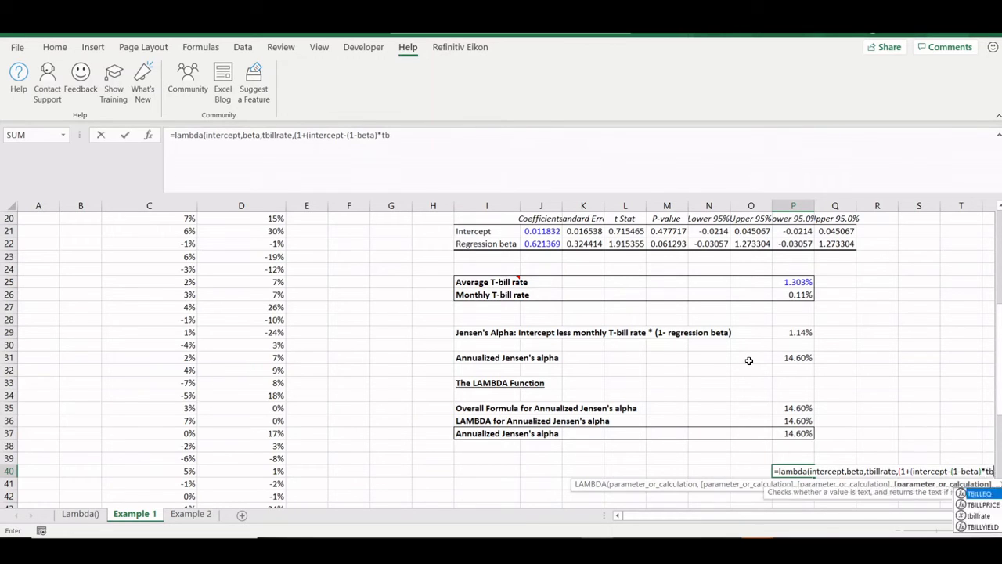
pyautogui.write('illrate/12')
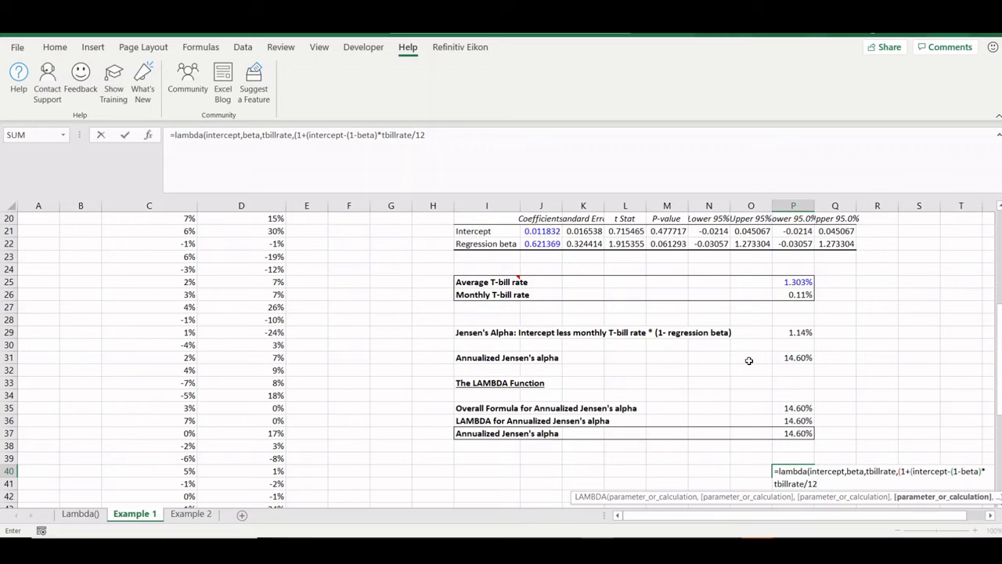
pyautogui.write(')')
pyautogui.write('^12-1)(')
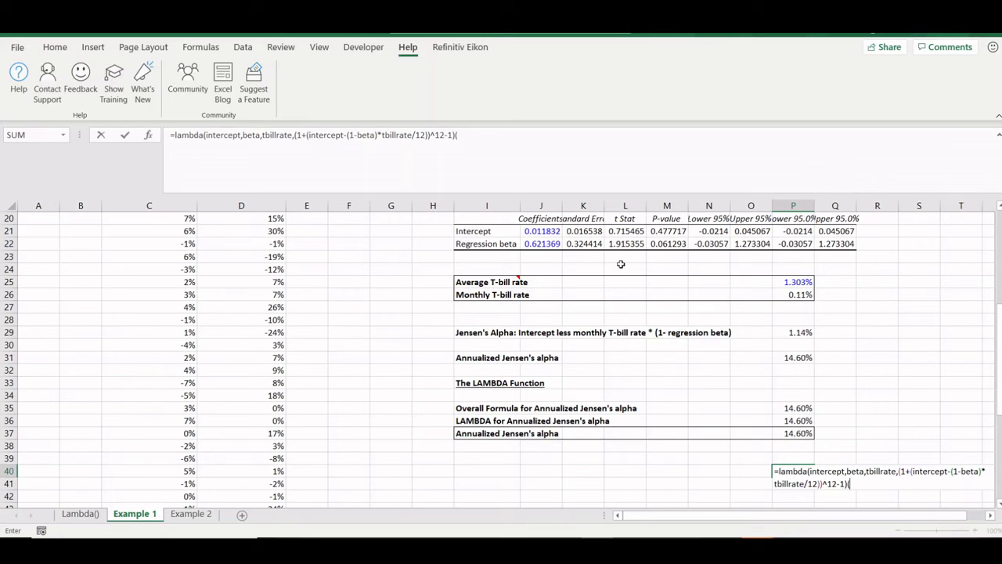
# Step: Supply J21, J22 and P25 as the LAMBDA's arguments and enter the formula in P40
pyautogui.click(526, 232)
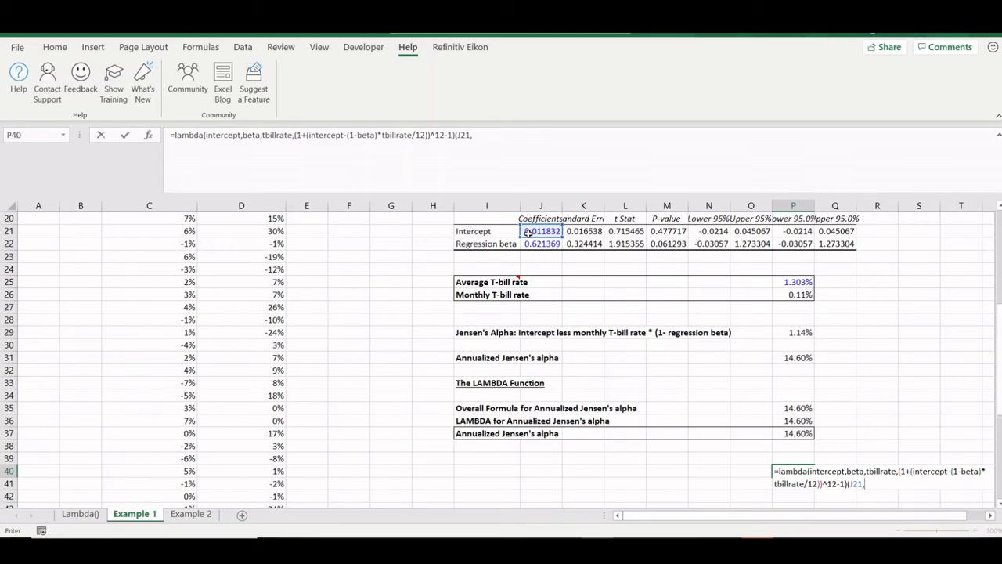
pyautogui.write(',')
pyautogui.click(531, 243)
pyautogui.write(',')
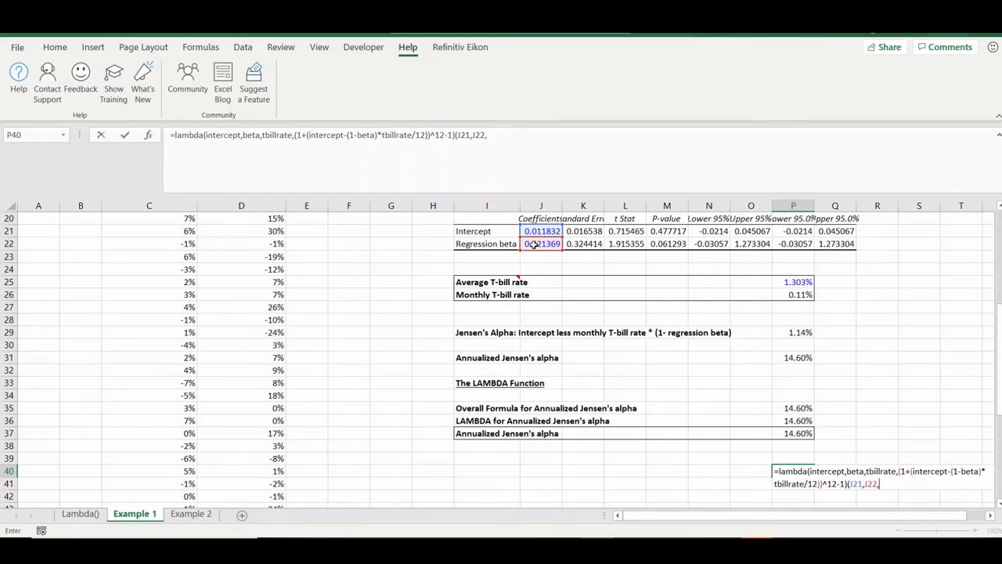
pyautogui.click(782, 281)
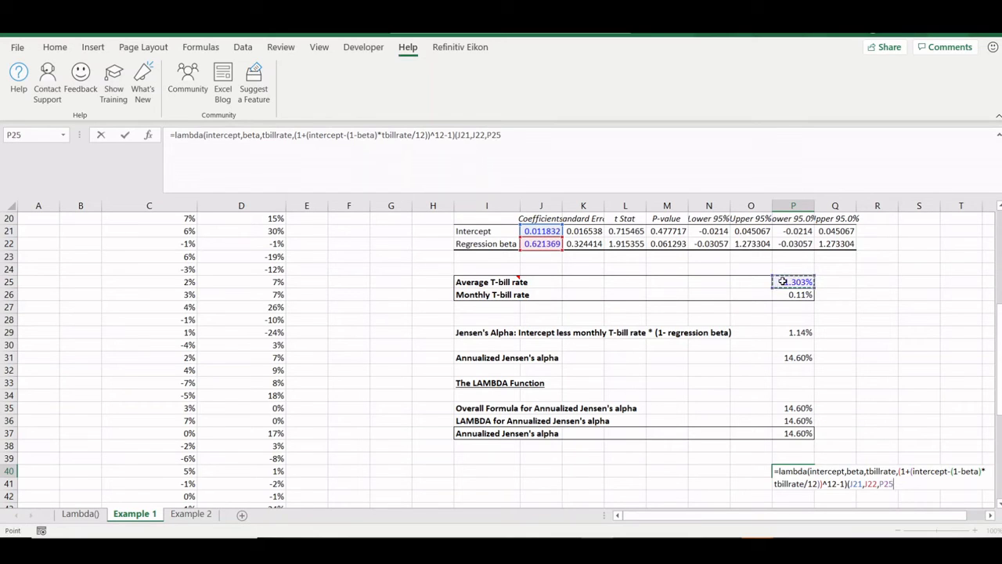
pyautogui.write(')')
pyautogui.press('Return')
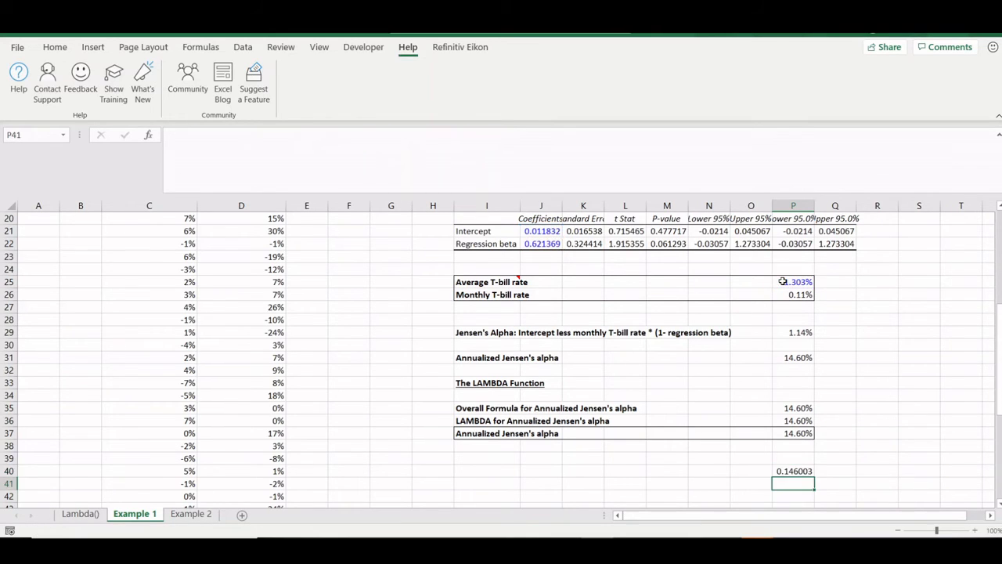
# Step: Examine the complete LAMBDA formula in P36 and its part before the trailing cell arguments, leaving it unedited
pyautogui.click(799, 420)
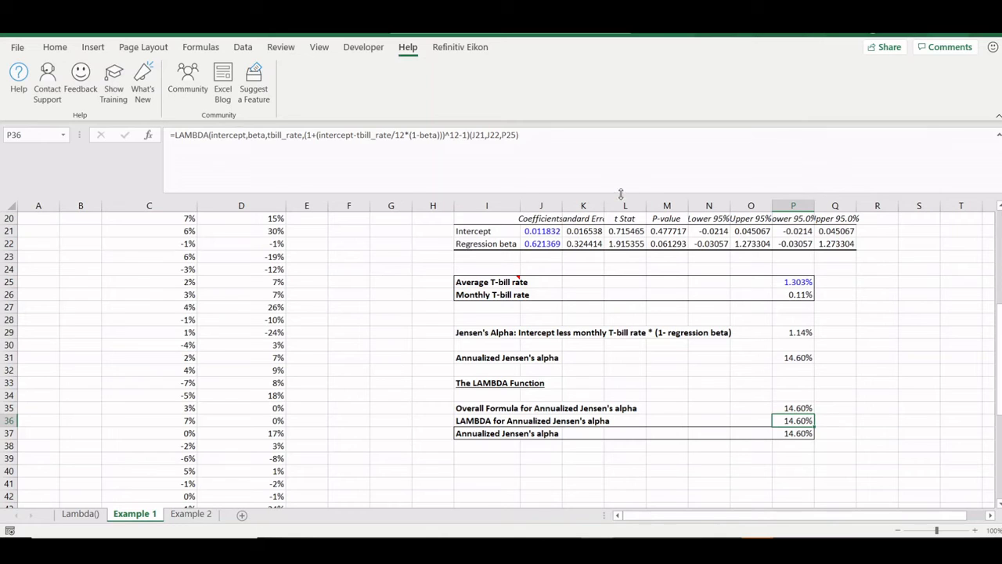
pyautogui.moveTo(520, 135); pyautogui.dragTo(154, 139)
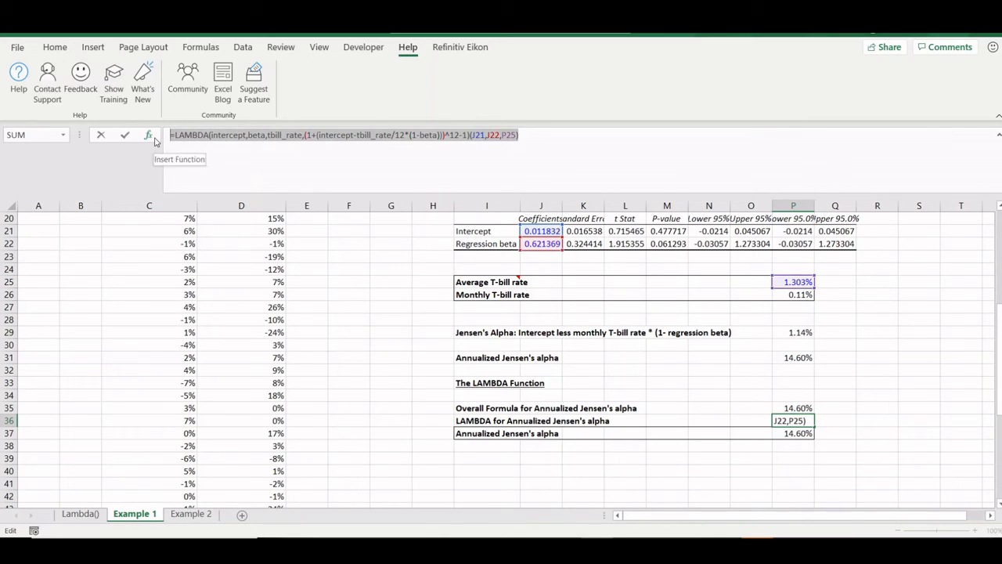
pyautogui.press('Escape')
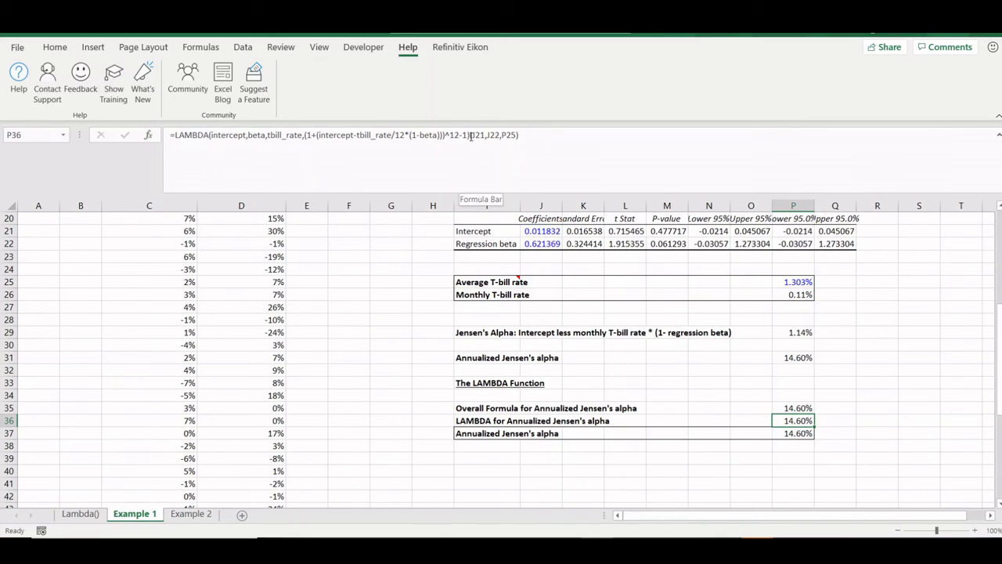
pyautogui.moveTo(470, 135); pyautogui.dragTo(175, 131)
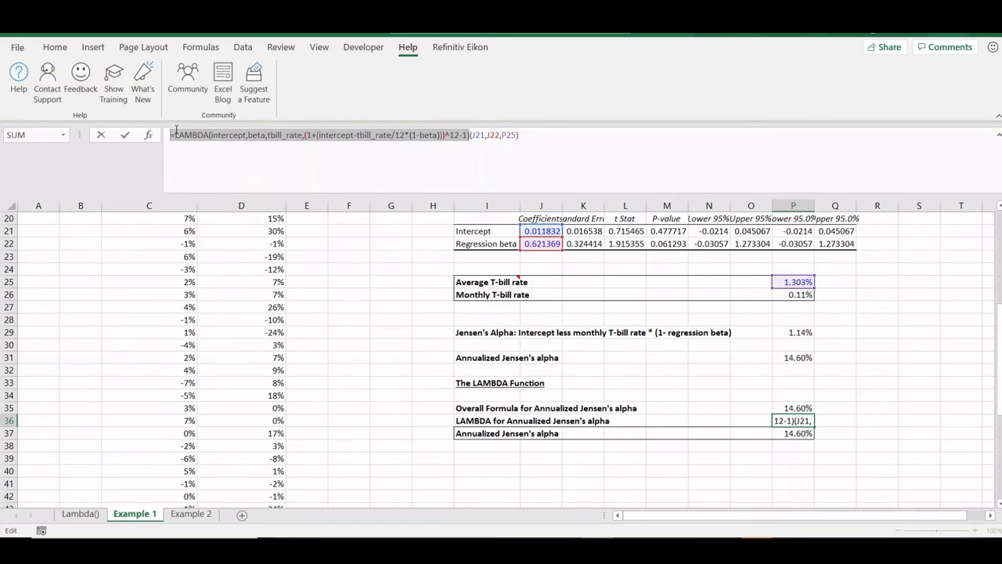
pyautogui.press('Escape')
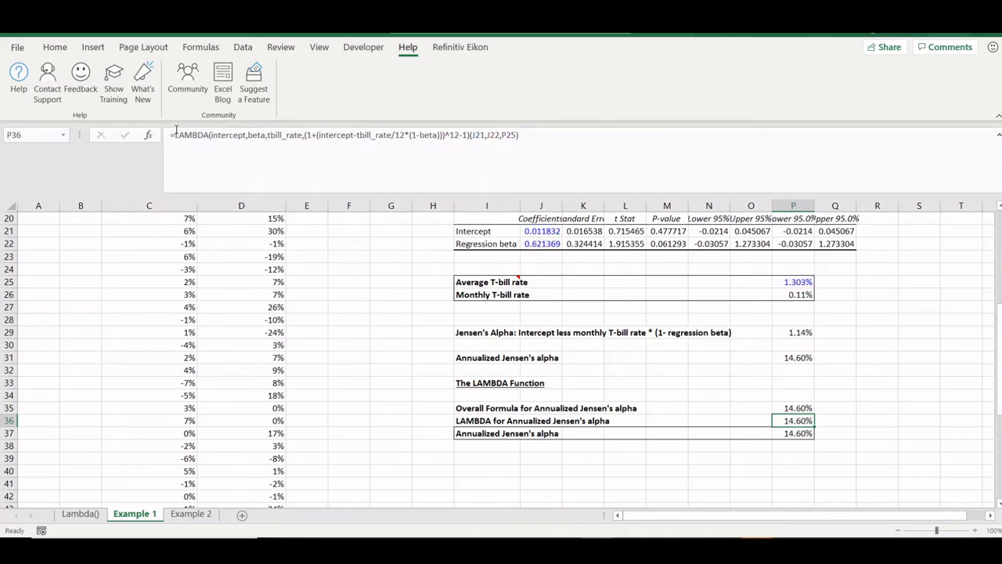
# Step: Inspect the JensenAlpha entry among the workbook's defined names and view the blank form for a new name without creating one
pyautogui.press('alt')
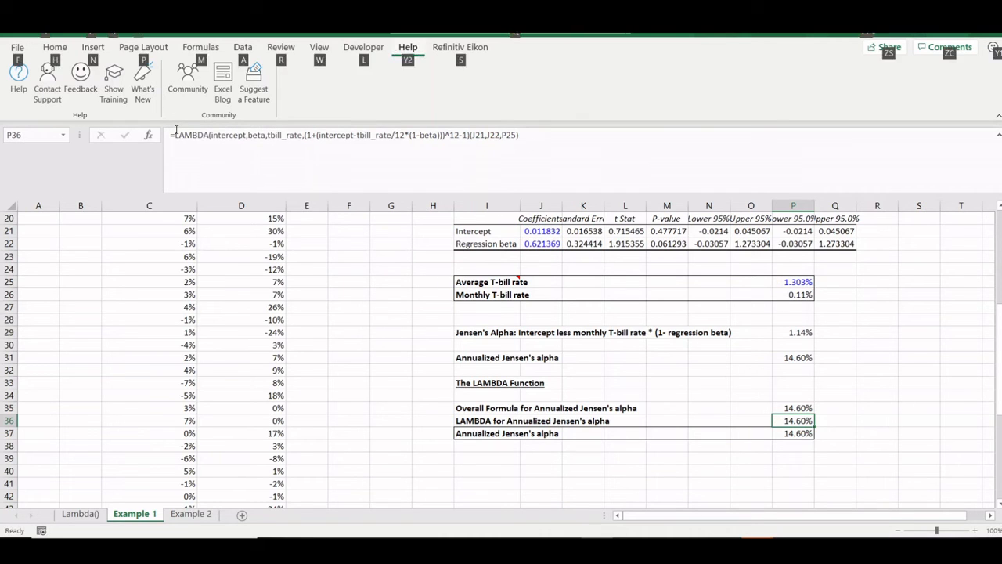
pyautogui.press('m')
pyautogui.press('n')
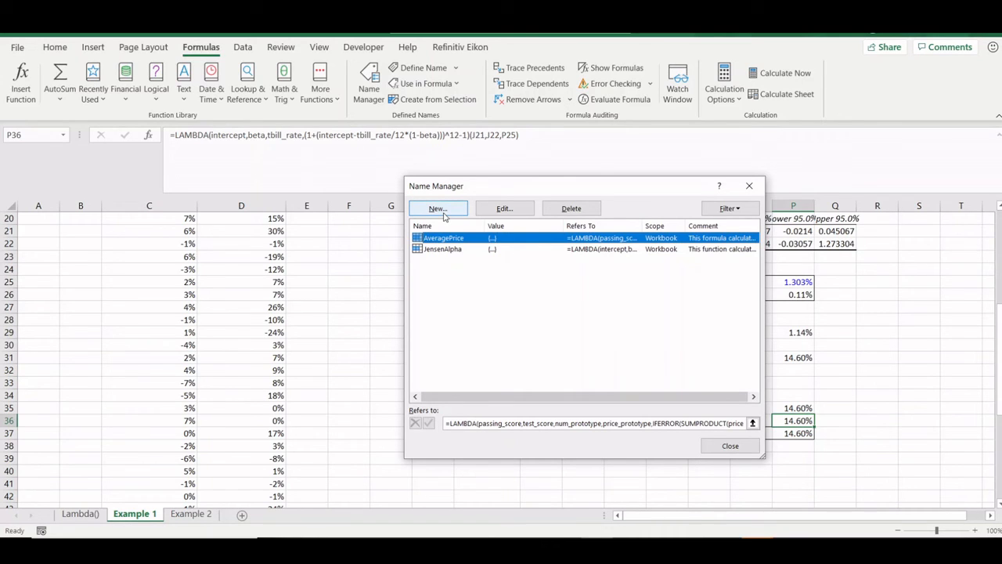
pyautogui.click(443, 250)
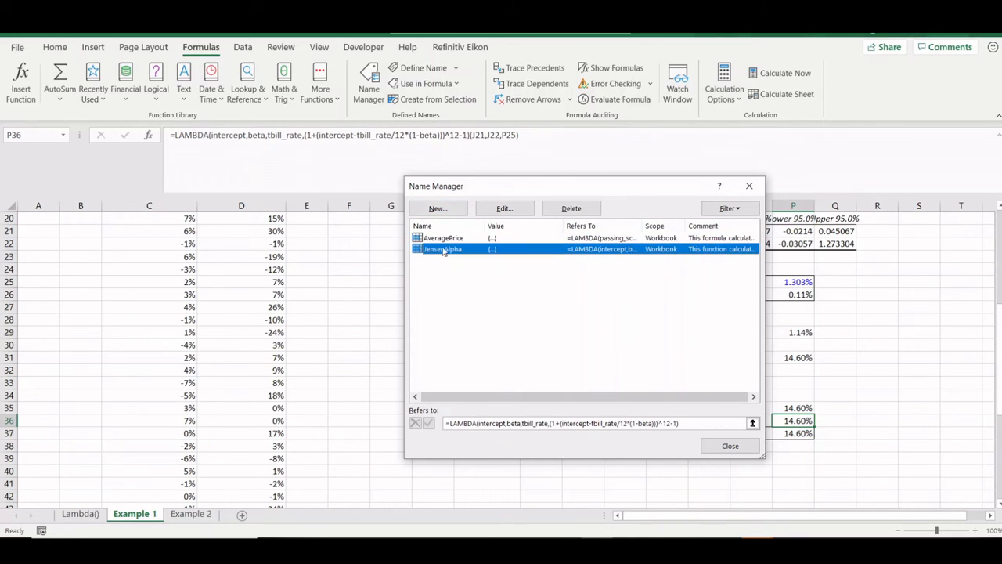
pyautogui.click(444, 238)
pyautogui.click(445, 256)
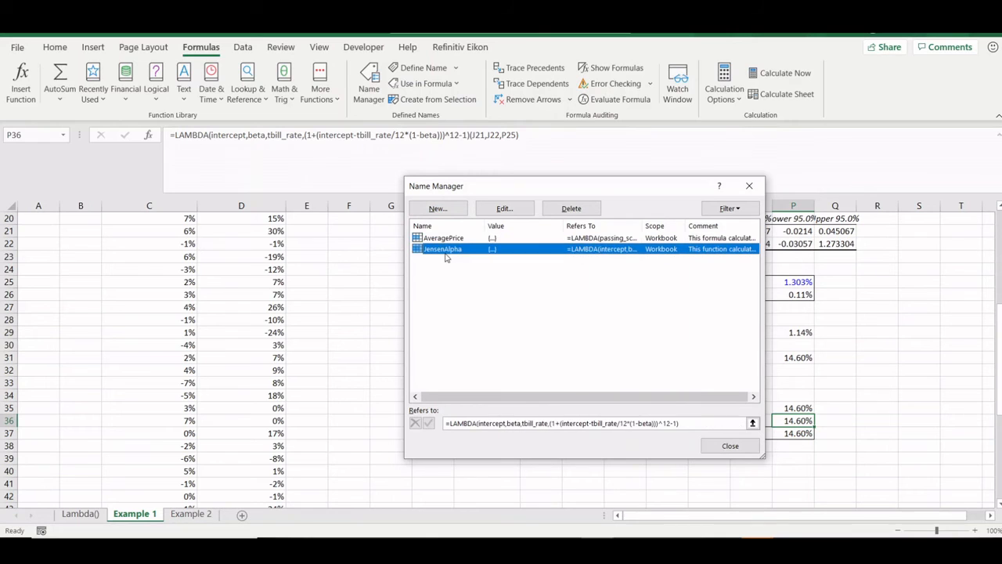
pyautogui.click(438, 210)
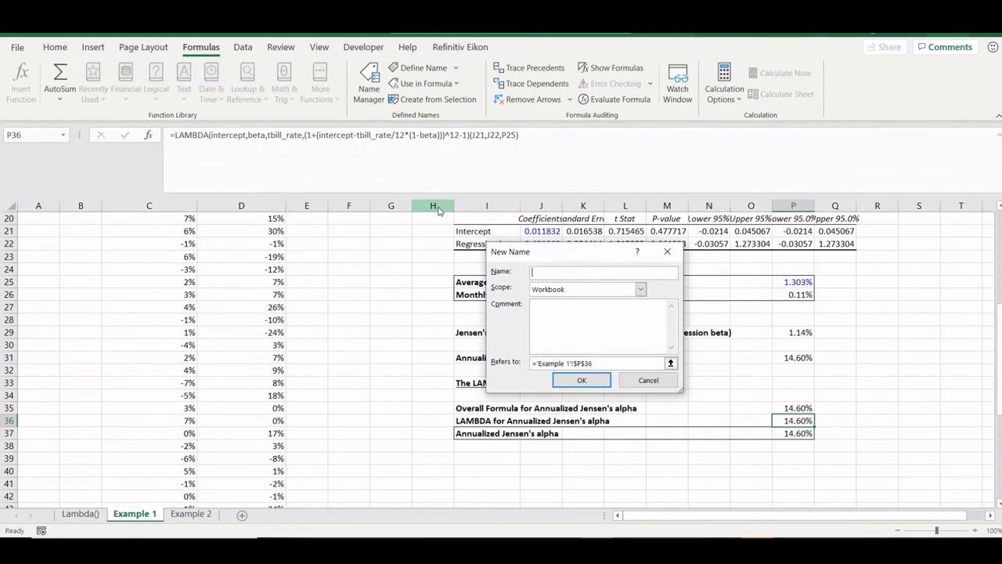
pyautogui.click(649, 380)
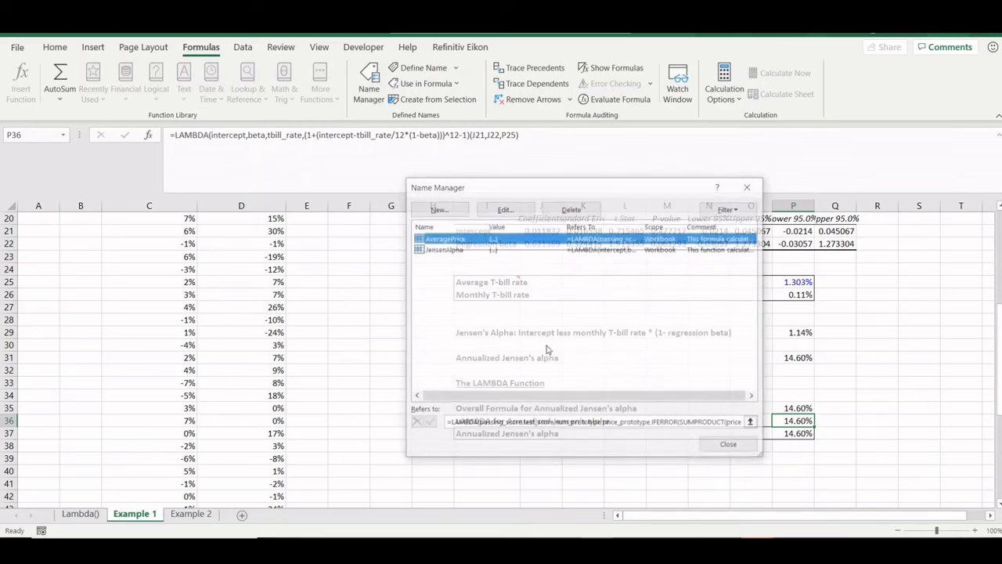
# Step: Review the comment and LAMBDA definition of the JensenAlpha name in a widened edit form, leaving them unchanged
pyautogui.click(428, 250)
pyautogui.click(504, 208)
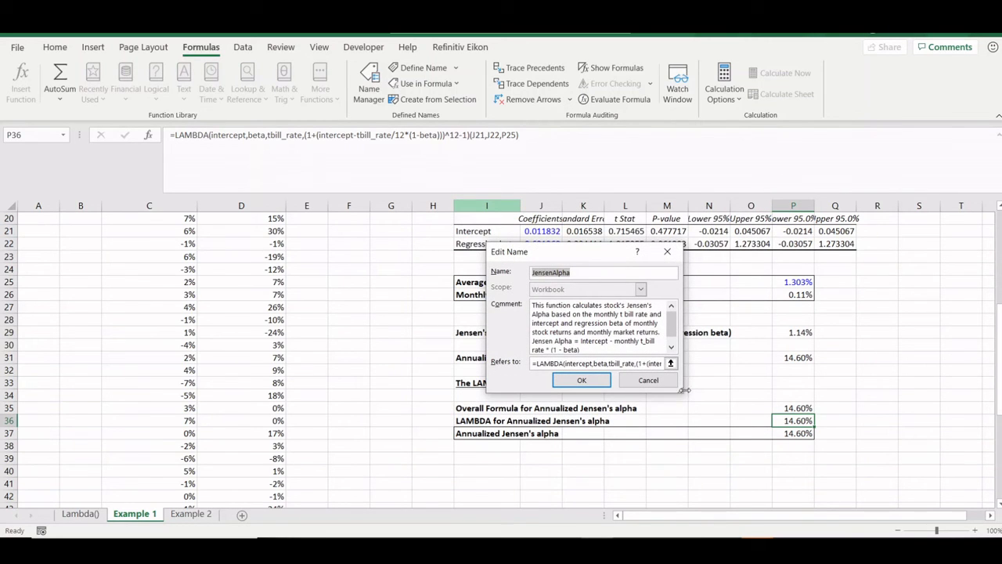
pyautogui.moveTo(684, 390); pyautogui.dragTo(993, 389)
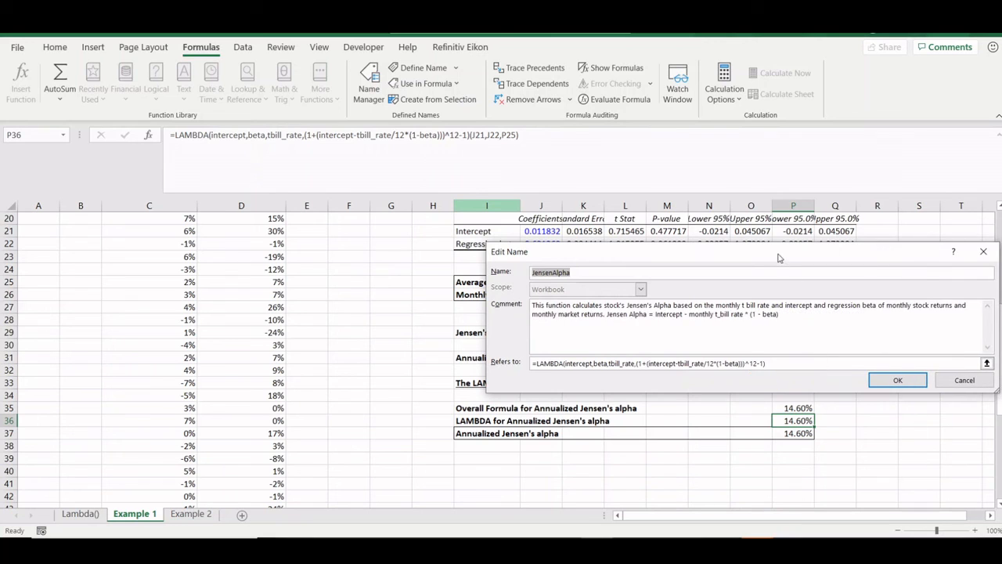
pyautogui.moveTo(780, 258); pyautogui.dragTo(582, 241)
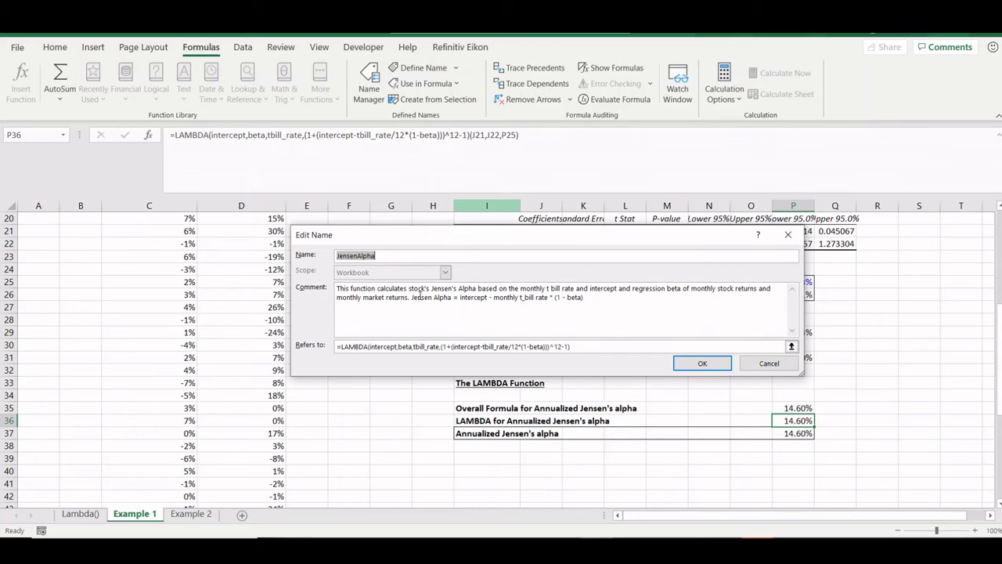
pyautogui.moveTo(412, 297); pyautogui.dragTo(586, 297)
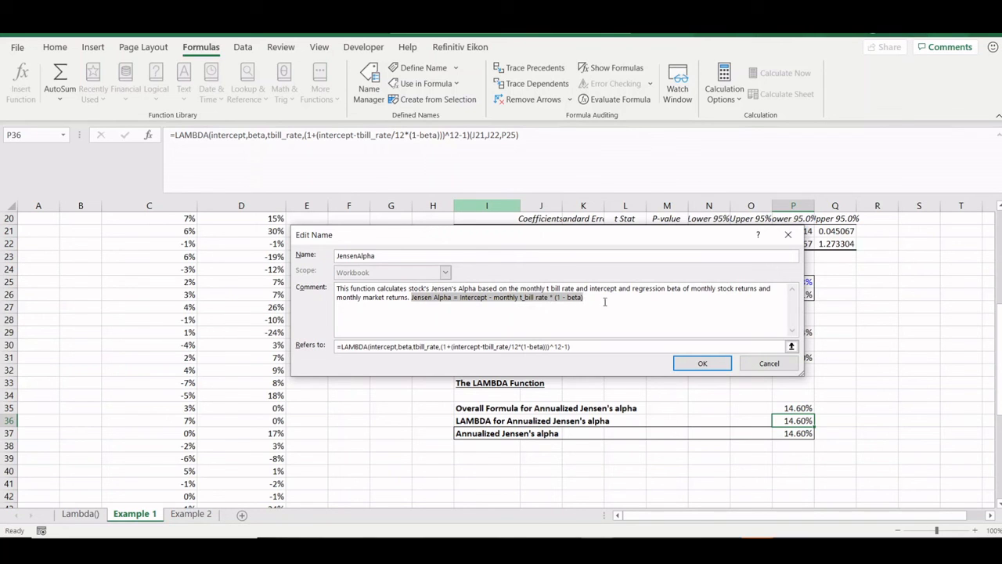
pyautogui.click(761, 365)
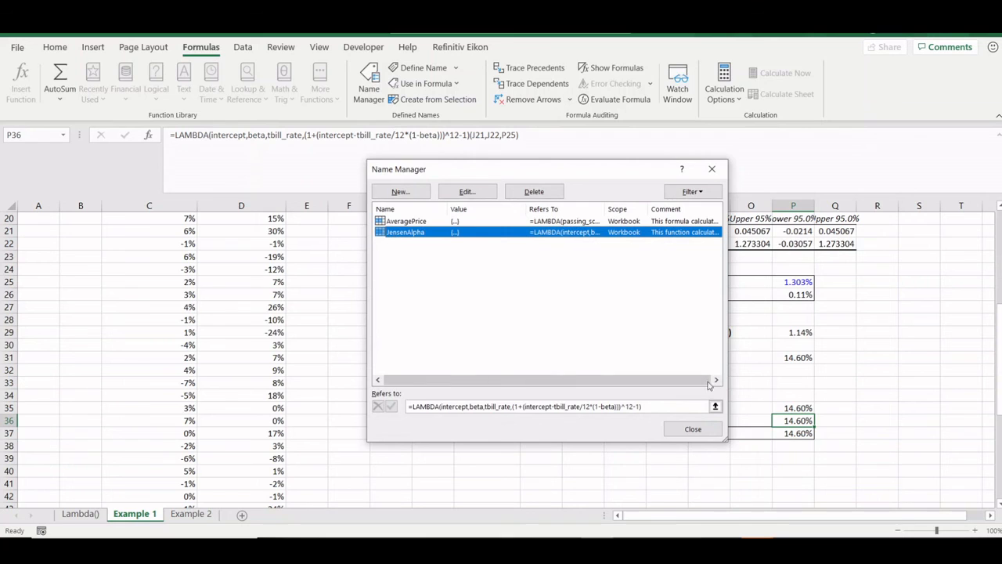
pyautogui.click(692, 428)
# Step: Enter =JensenAlpha(J21,J22,P25) in P38, using the intercept, regression beta and average T-bill rate as arguments
pyautogui.click(799, 434)
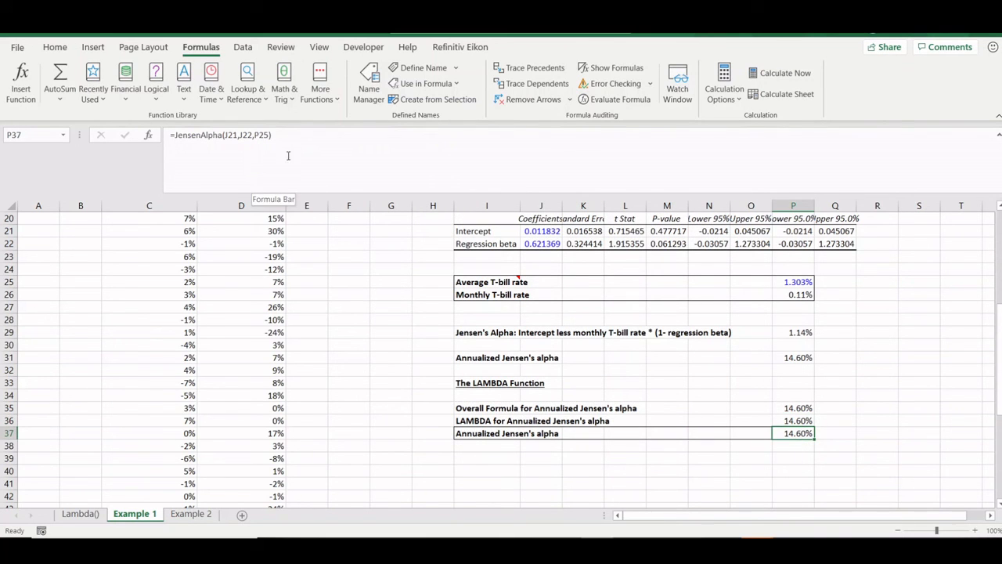
pyautogui.click(791, 448)
pyautogui.write('=')
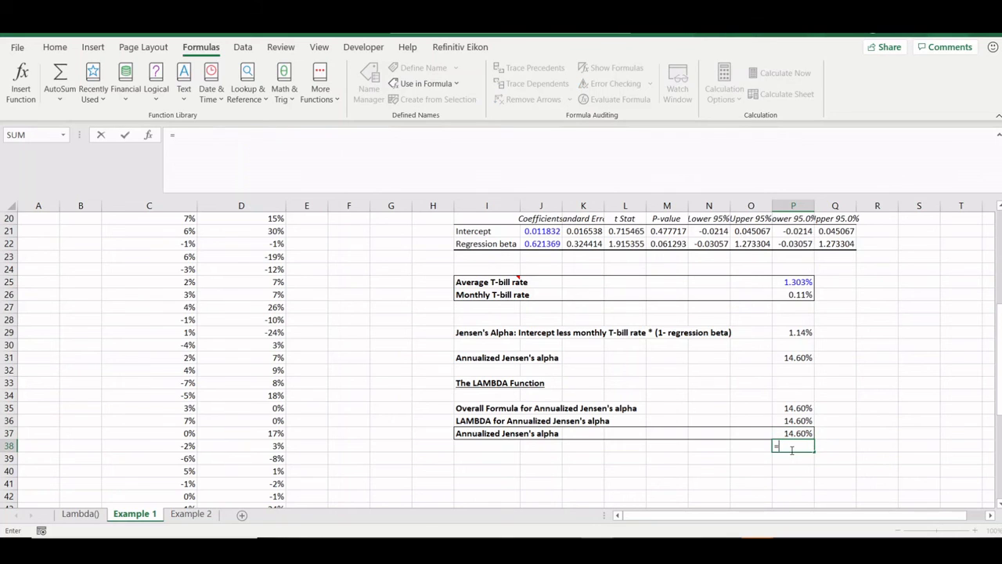
pyautogui.write('jens`')
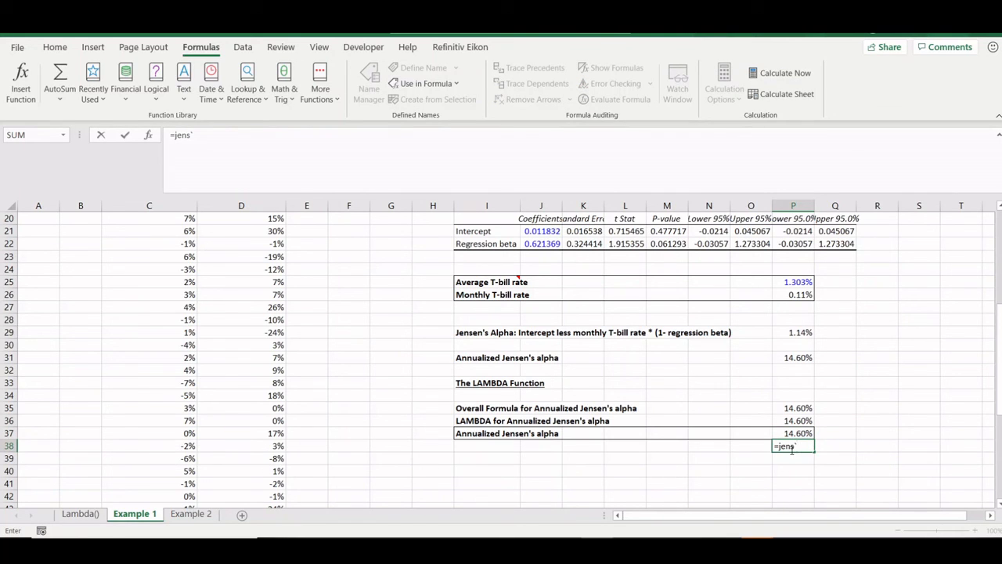
pyautogui.press('BackSpace')
pyautogui.press('Tab')
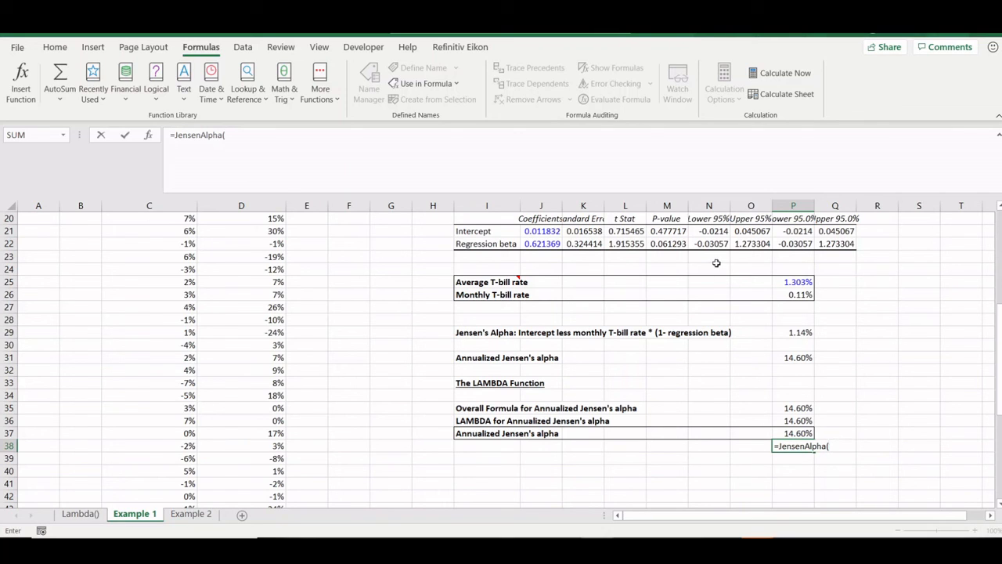
pyautogui.click(525, 232)
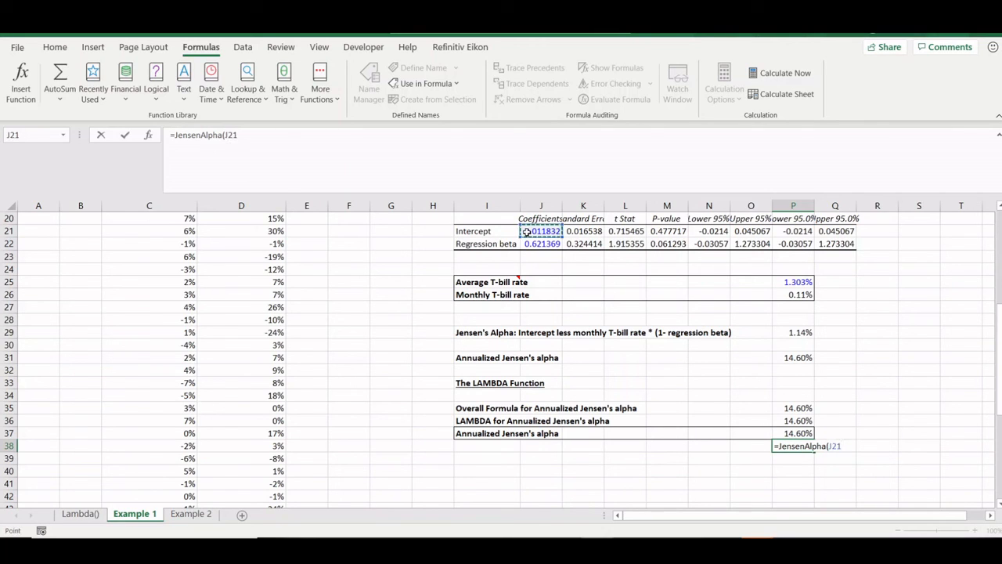
pyautogui.write(',')
pyautogui.click(527, 243)
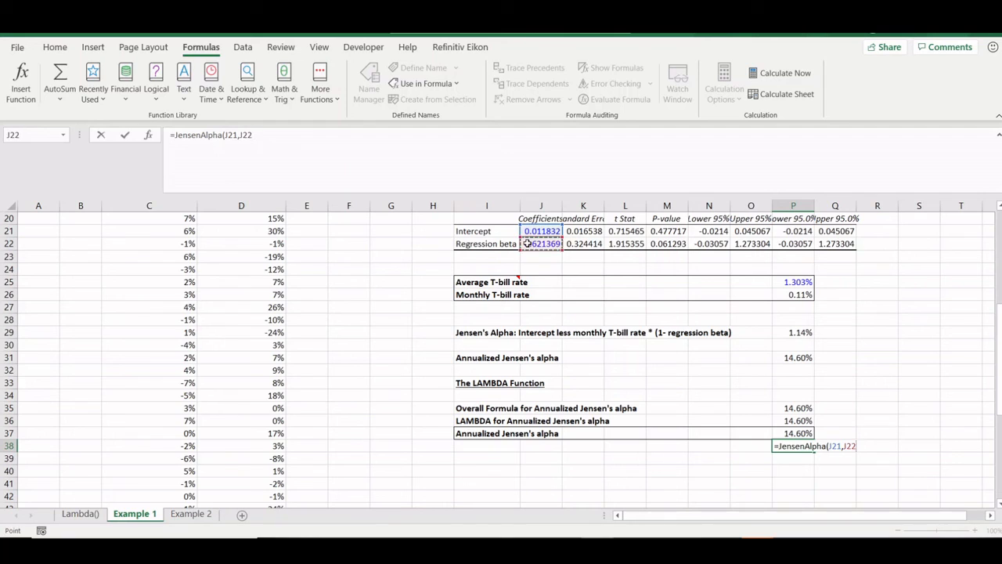
pyautogui.write(',')
pyautogui.click(787, 283)
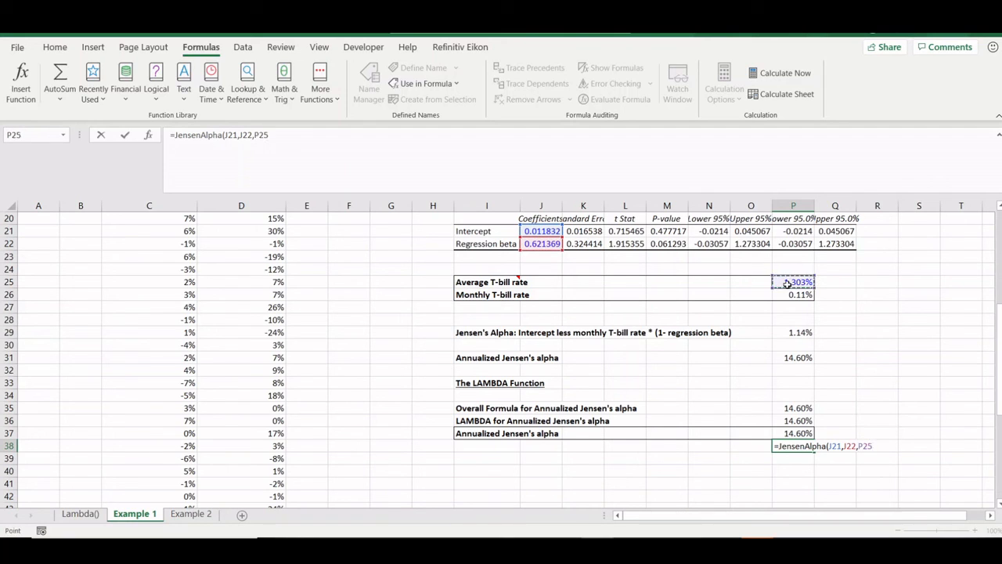
pyautogui.write(')')
pyautogui.press('Return')
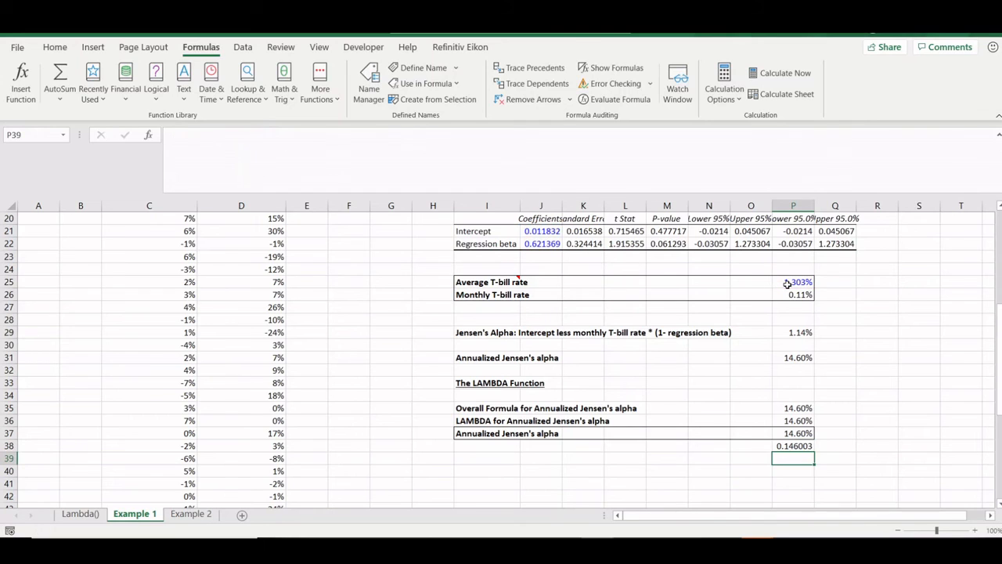
# Step: Delete the trial JensenAlpha formula from P38
pyautogui.press('Up')
pyautogui.press('Up')
pyautogui.press('Down')
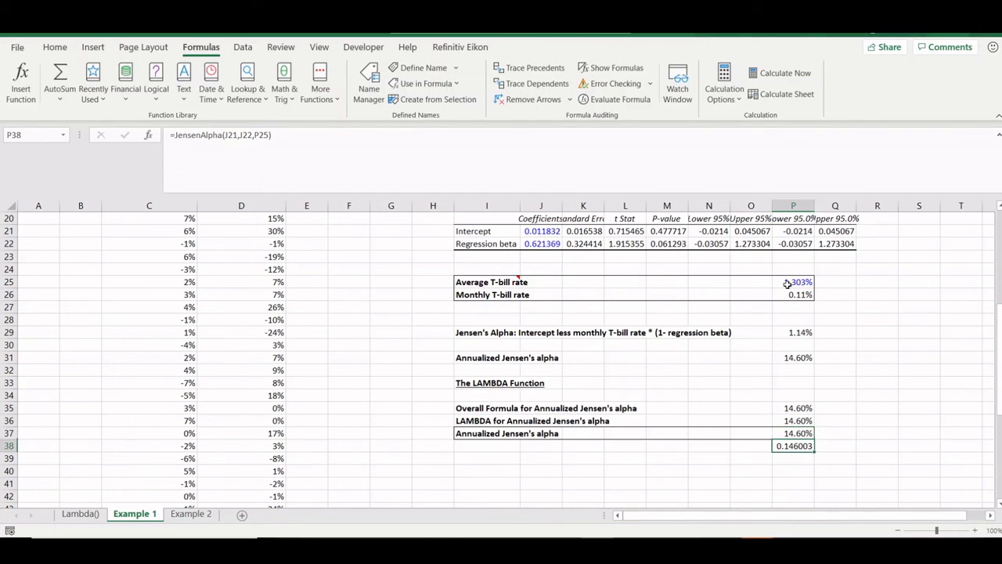
pyautogui.press('Delete')
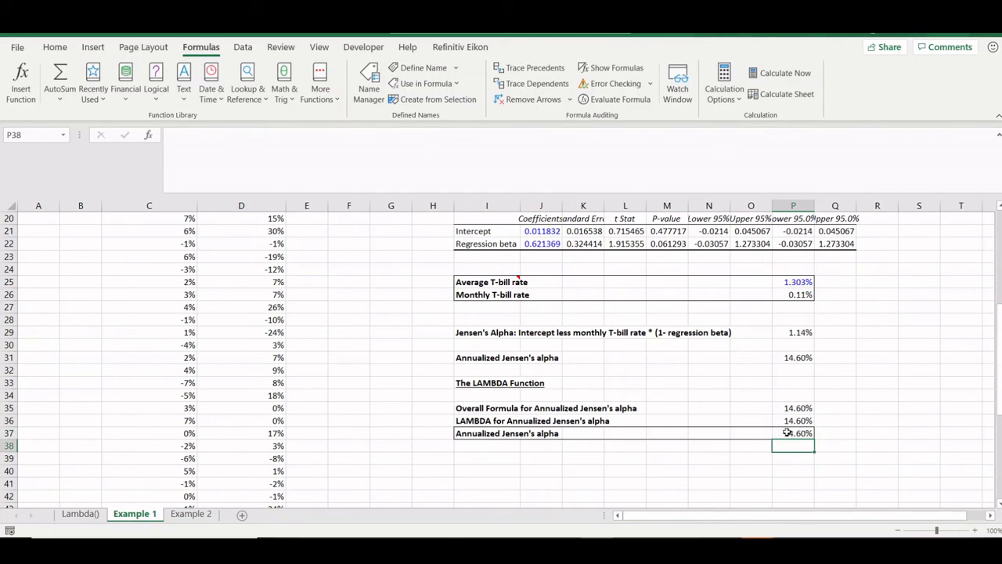
# Step: Examine the JensenAlpha call and its arguments in P37, along with the intercept, regression beta and average T-bill rate inputs, leaving the formula unedited
pyautogui.click(787, 432)
pyautogui.moveTo(799, 382); pyautogui.dragTo(795, 244)
pyautogui.click(793, 432)
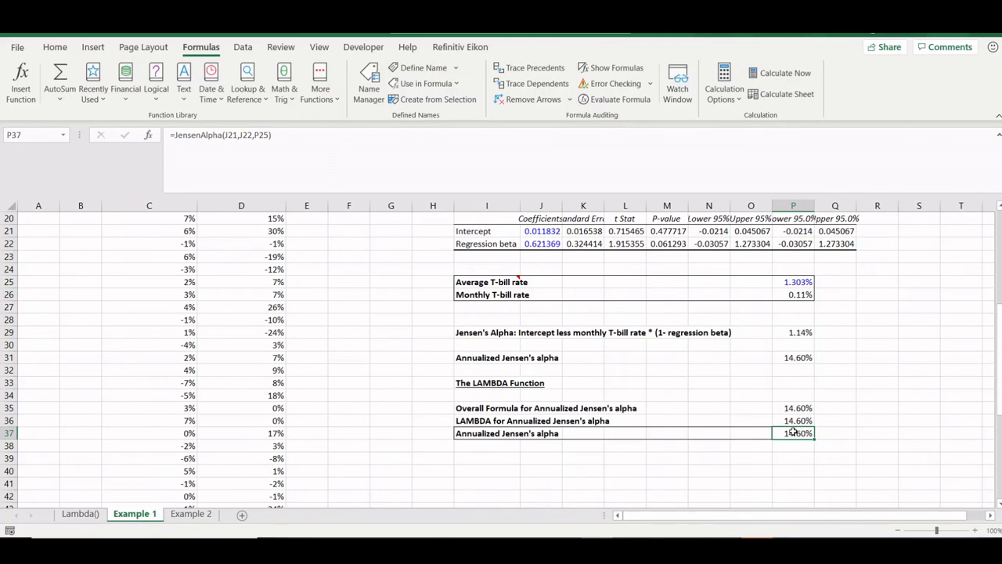
pyautogui.scroll(4, 221, 250)
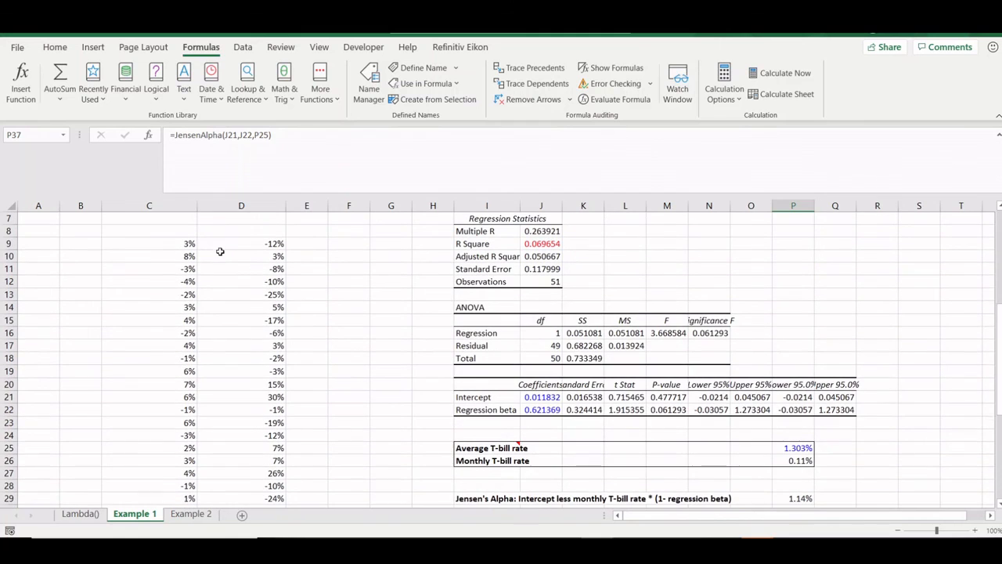
pyautogui.click(486, 398)
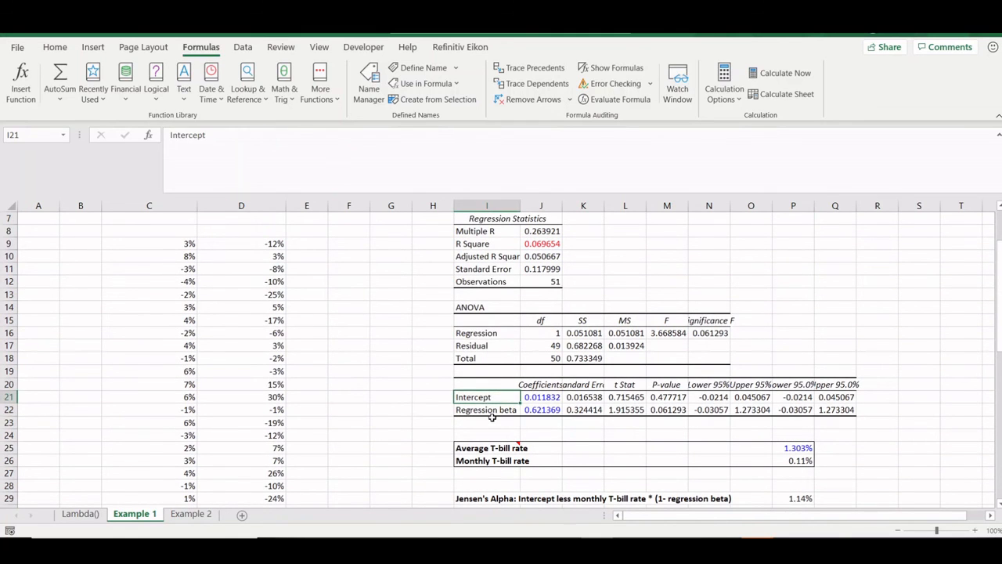
pyautogui.click(491, 422)
pyautogui.click(784, 450)
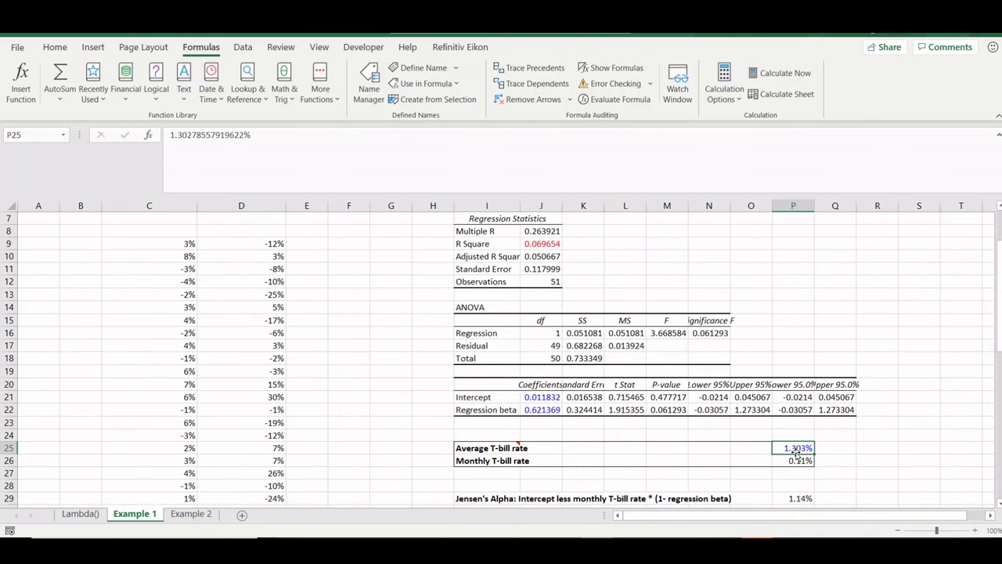
pyautogui.scroll(-4, 793, 438)
pyautogui.click(795, 420)
pyautogui.click(794, 433)
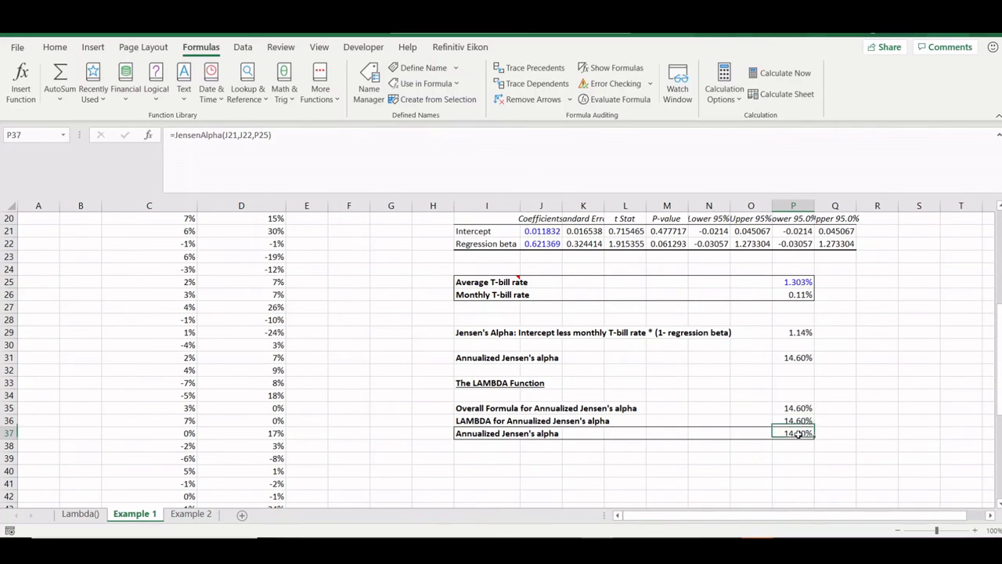
pyautogui.moveTo(222, 135); pyautogui.dragTo(290, 134)
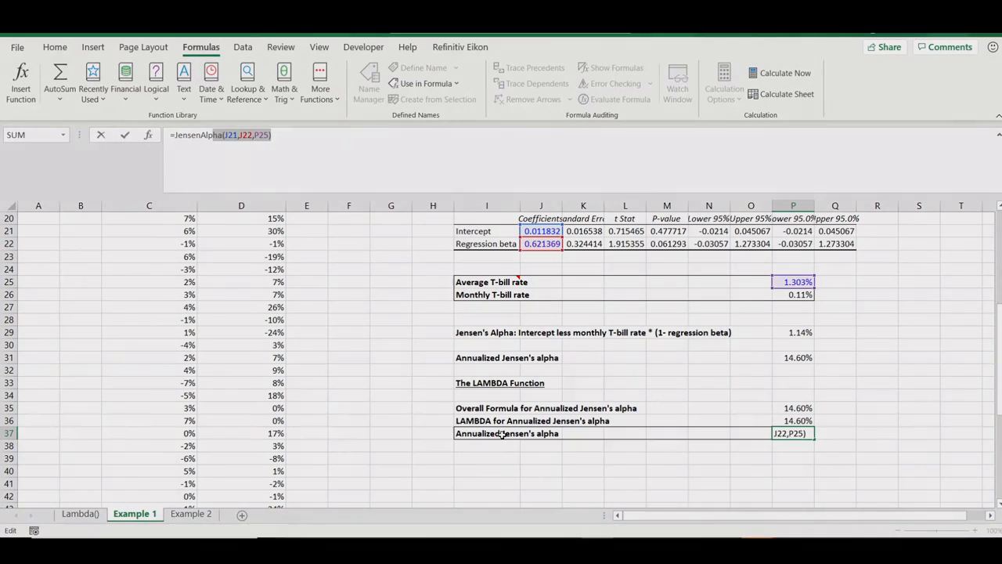
pyautogui.press('Escape')
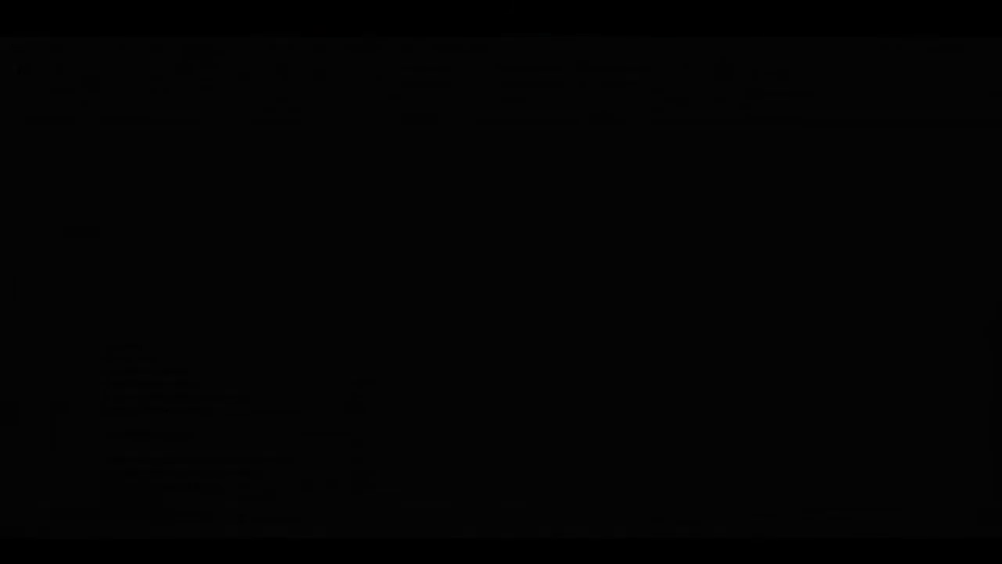